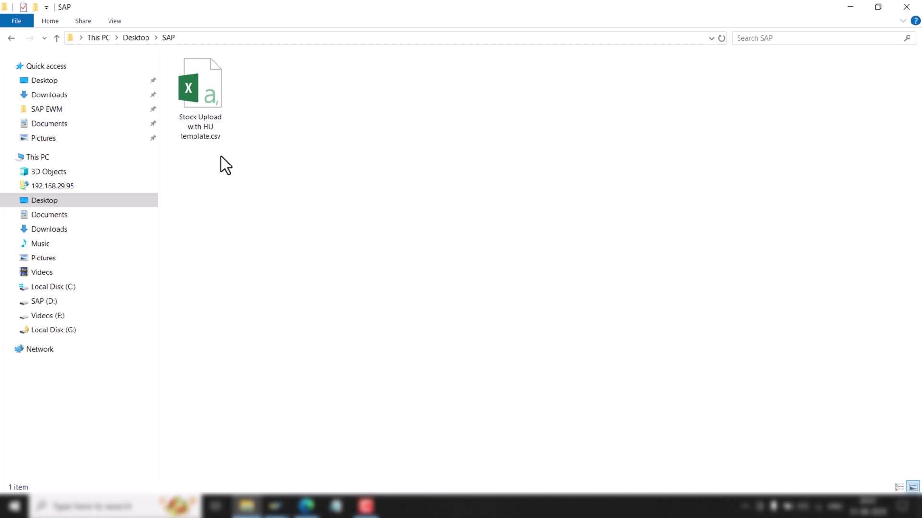
# Open Stock Upload with HU template.csv and review its item category, product, owner, partner role, stock type, quantity and handling unit type entries
pyautogui.click(193, 96)
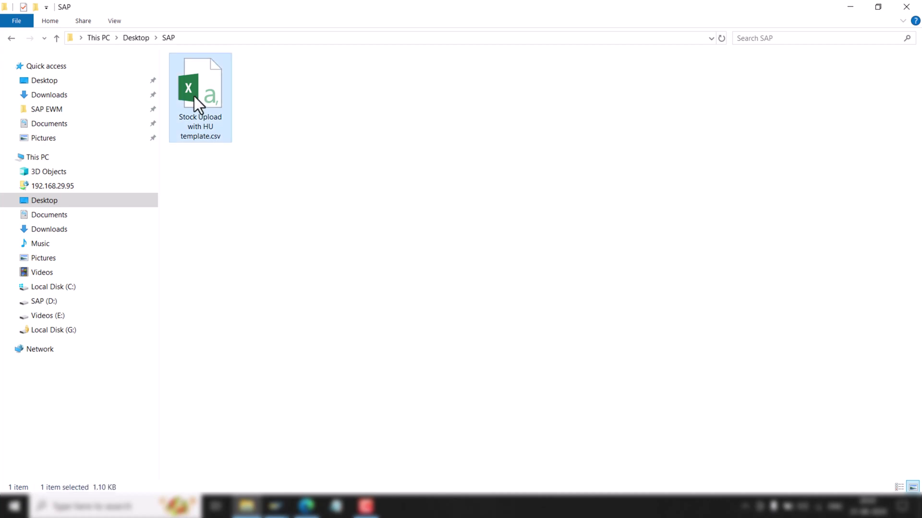
pyautogui.doubleClick(194, 96)
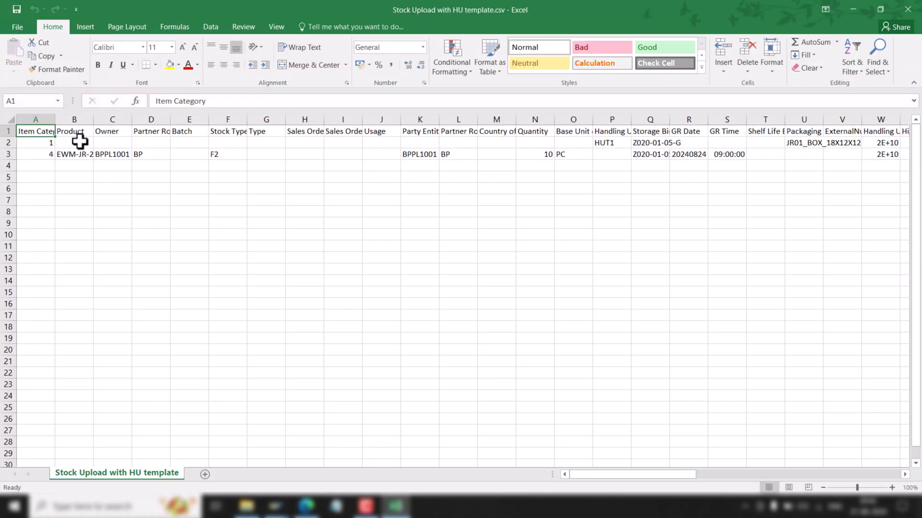
pyautogui.click(32, 153)
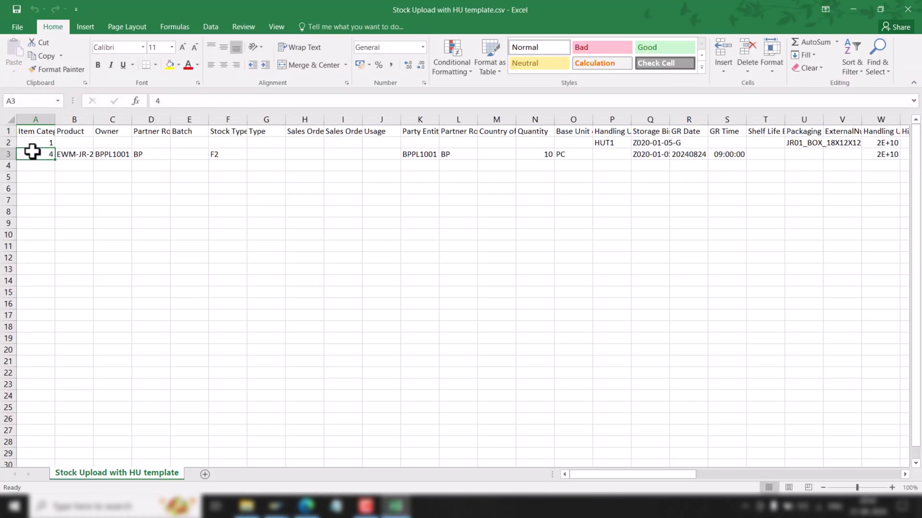
pyautogui.click(63, 155)
pyautogui.click(127, 155)
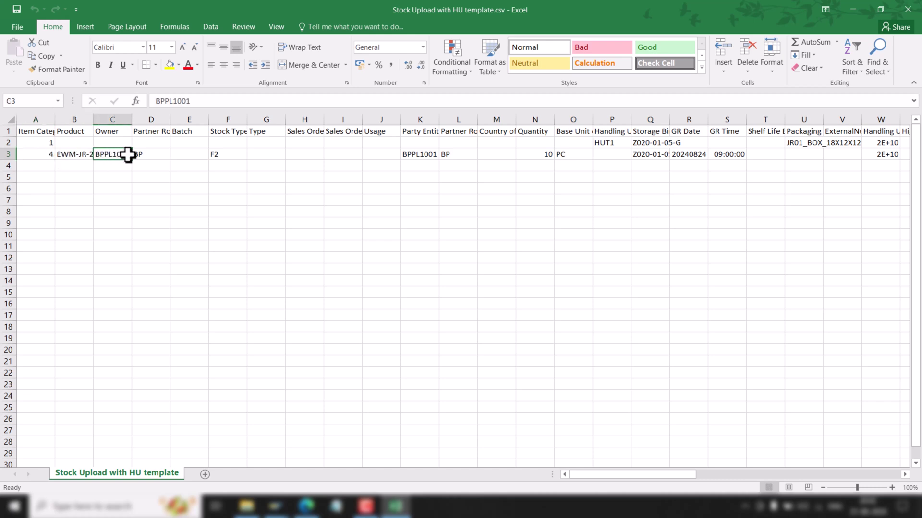
pyautogui.click(154, 156)
pyautogui.click(228, 154)
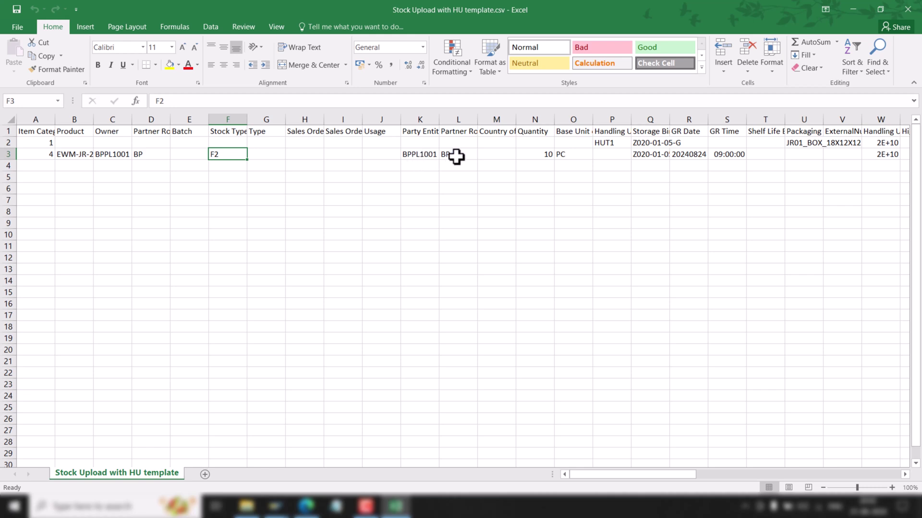
pyautogui.click(530, 154)
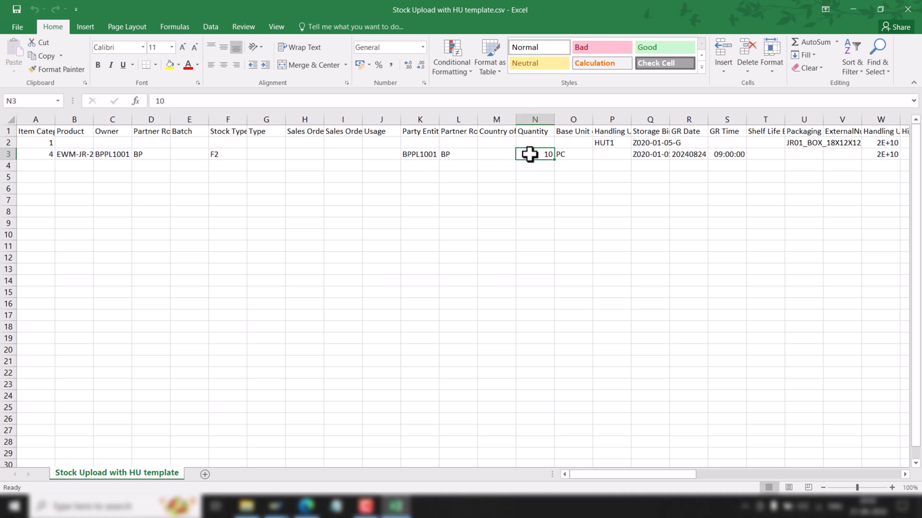
pyautogui.click(600, 142)
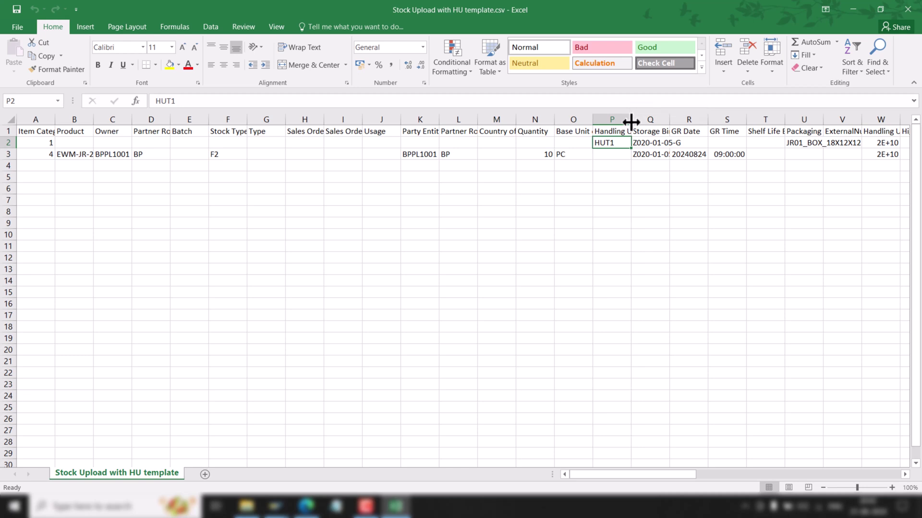
# Widen the Handling Unit Type, Storage Bin, Handling Unit and Highest-Level HU columns so their full contents can be read
pyautogui.moveTo(631, 122); pyautogui.dragTo(662, 122)
pyautogui.click(833, 140)
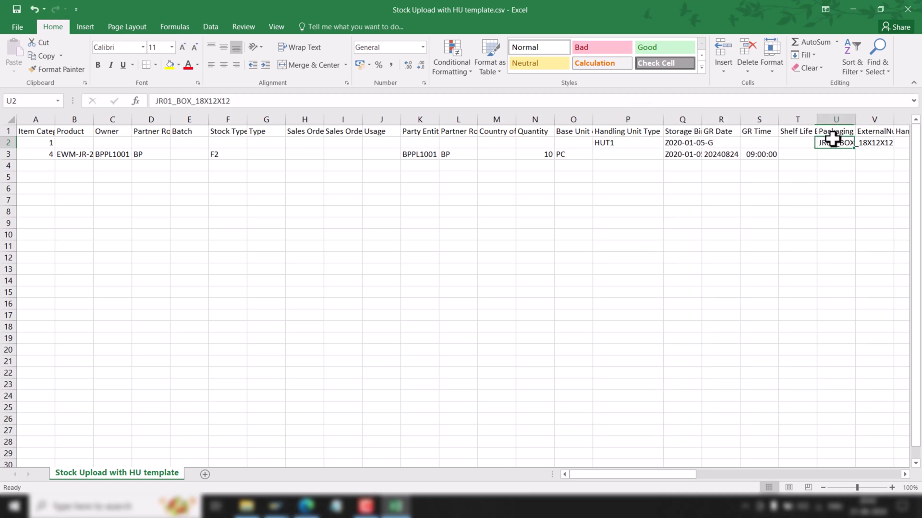
pyautogui.doubleClick(703, 121)
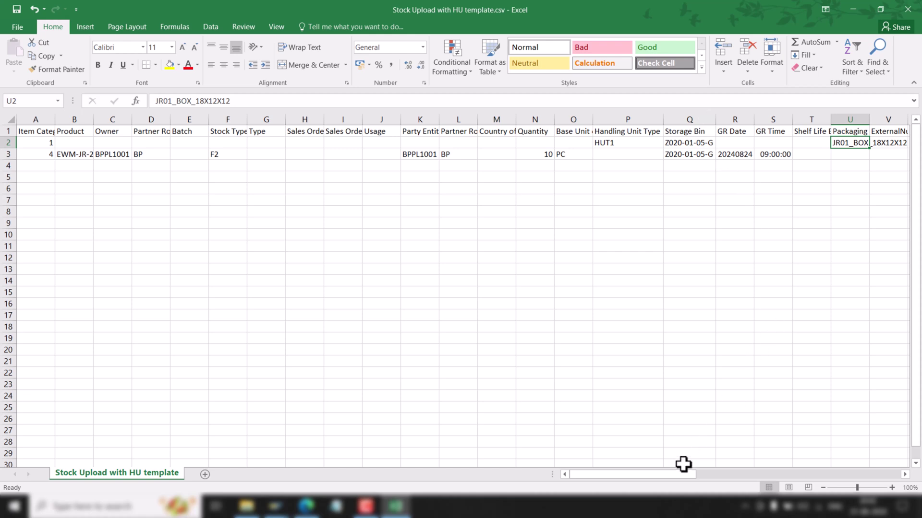
pyautogui.moveTo(675, 477); pyautogui.dragTo(687, 477)
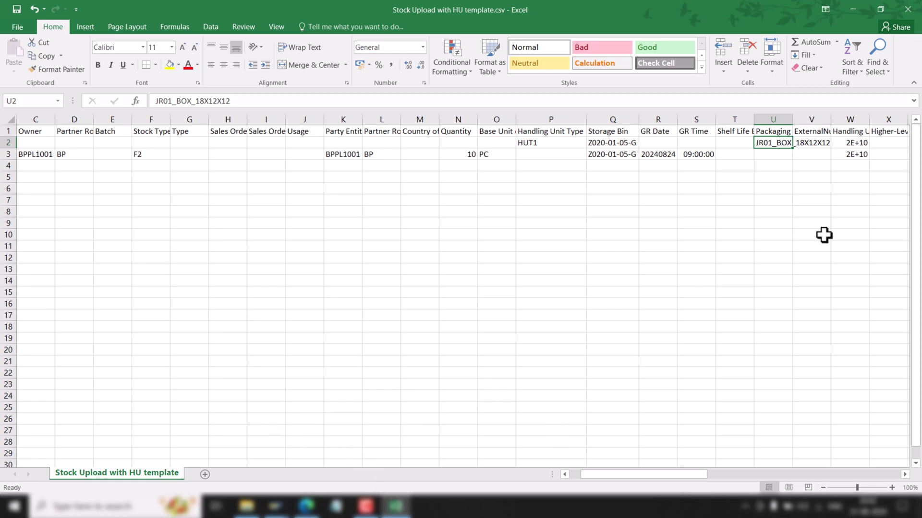
pyautogui.moveTo(695, 476); pyautogui.dragTo(723, 473)
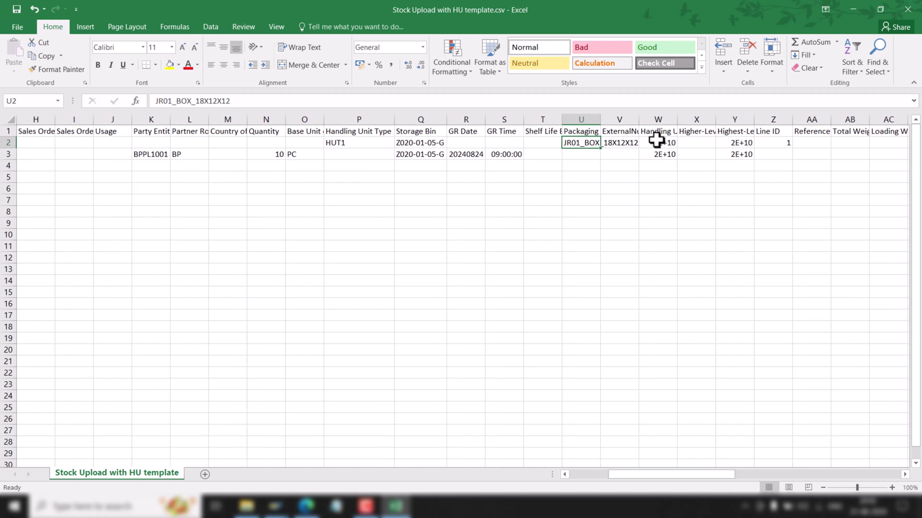
pyautogui.doubleClick(678, 120)
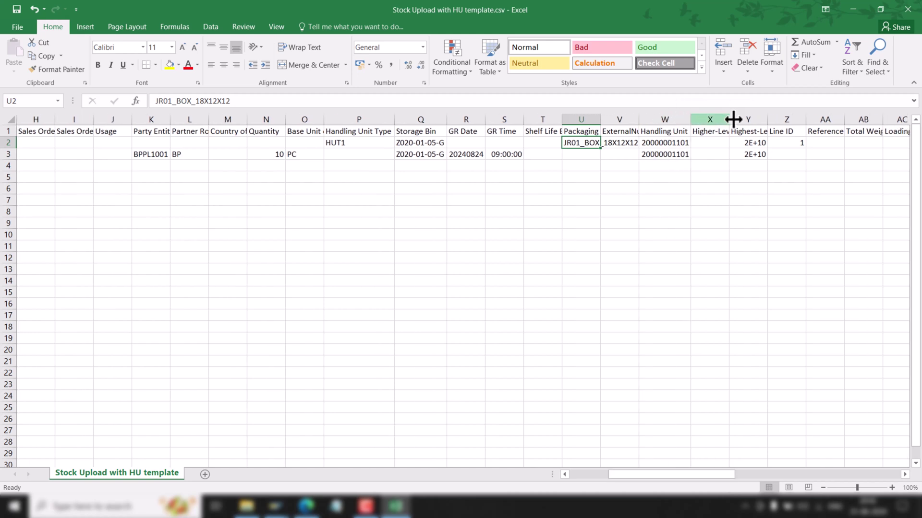
pyautogui.doubleClick(767, 119)
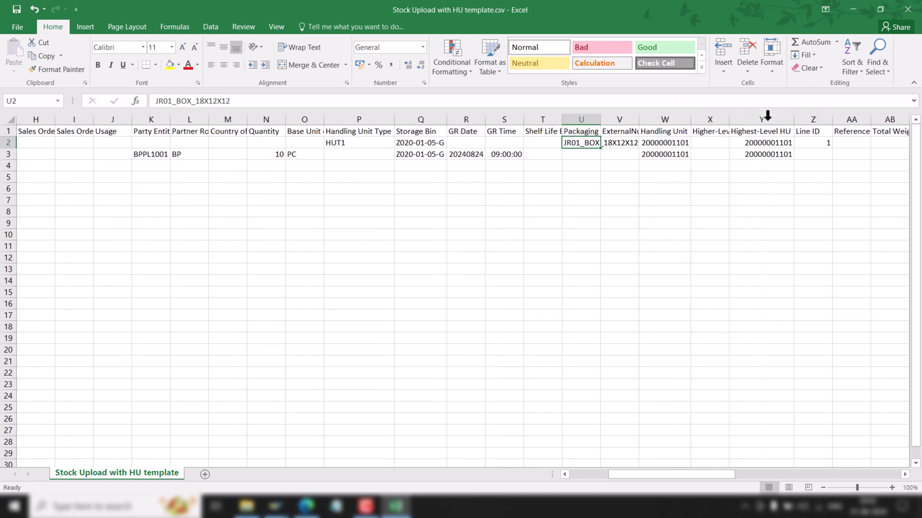
pyautogui.click(710, 337)
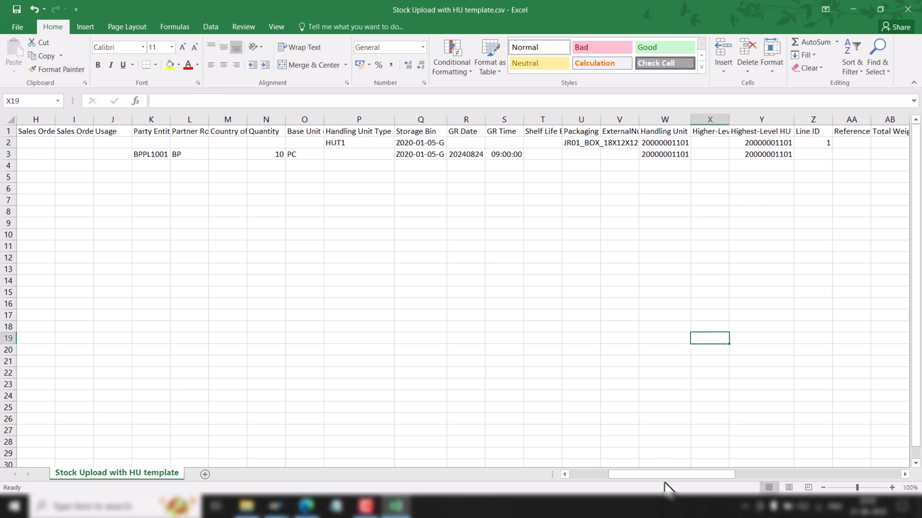
pyautogui.moveTo(667, 475); pyautogui.dragTo(612, 476)
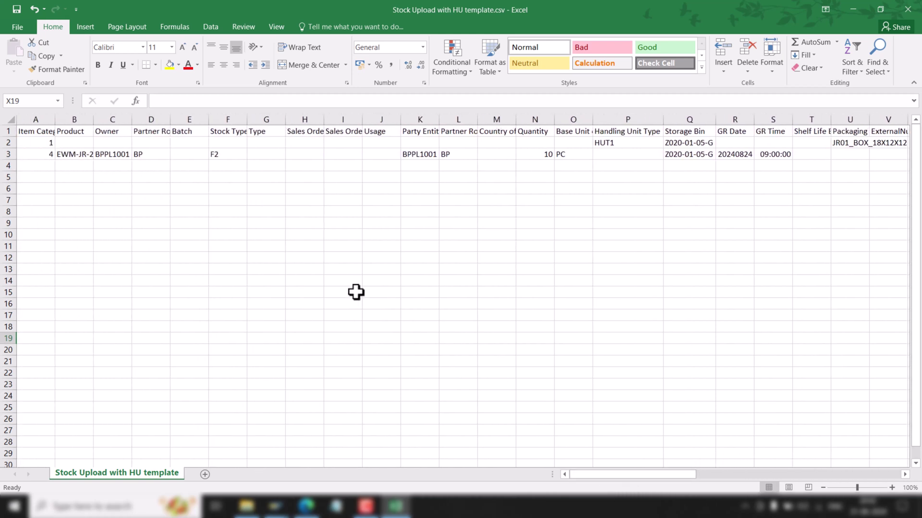
pyautogui.click(302, 279)
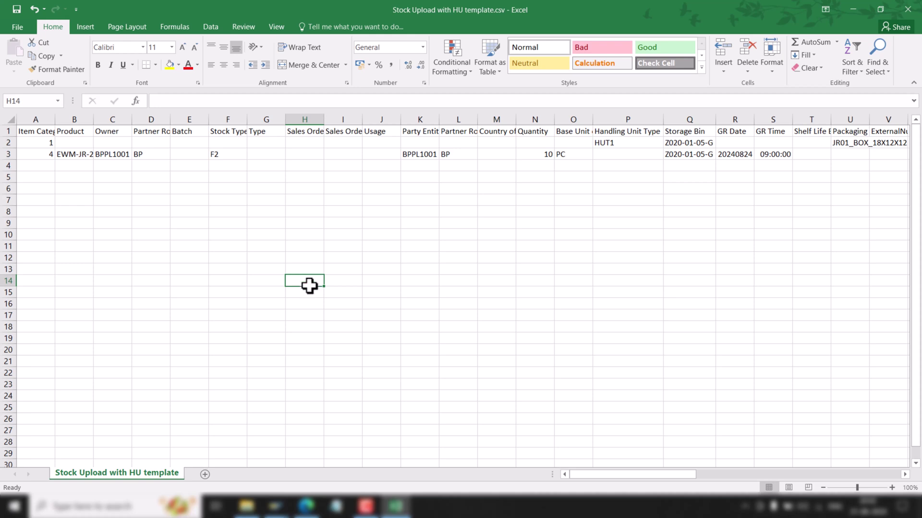
pyautogui.click(395, 508)
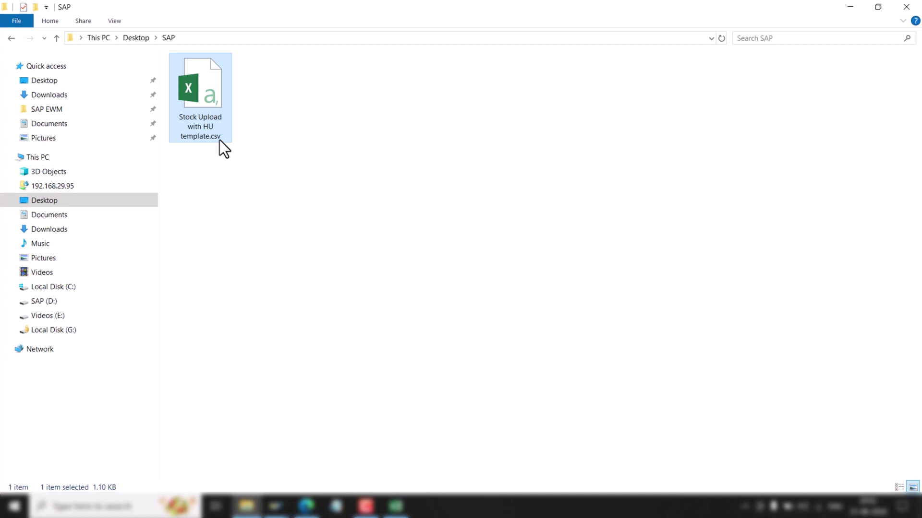
pyautogui.click(395, 507)
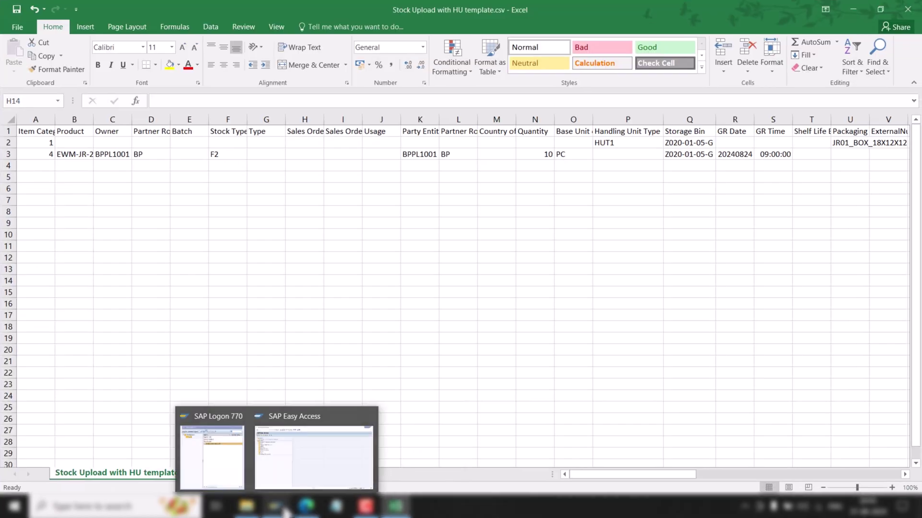
pyautogui.moveTo(94, 119); pyautogui.dragTo(101, 119)
pyautogui.click(82, 155)
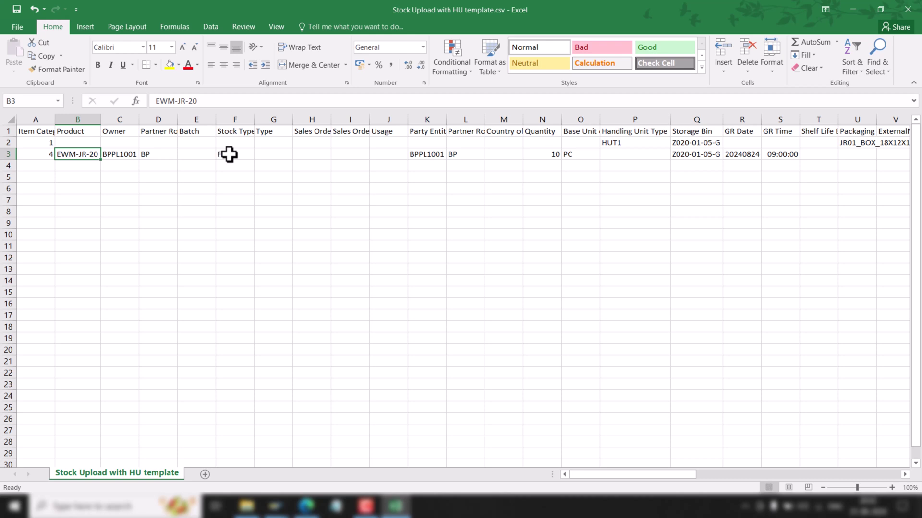
pyautogui.moveTo(661, 475); pyautogui.dragTo(697, 473)
pyautogui.click(730, 143)
pyautogui.doubleClick(719, 142)
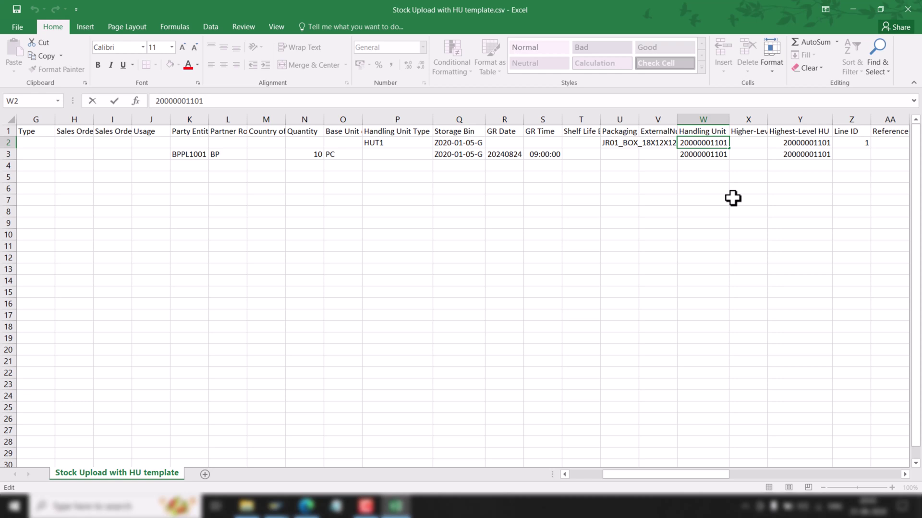
pyautogui.press('BackSpace')
pyautogui.write('2')
pyautogui.click(752, 219)
# Copy the row 2 Handling Unit number into row 3 and into both Highest-Level HU cells
pyautogui.click(715, 142)
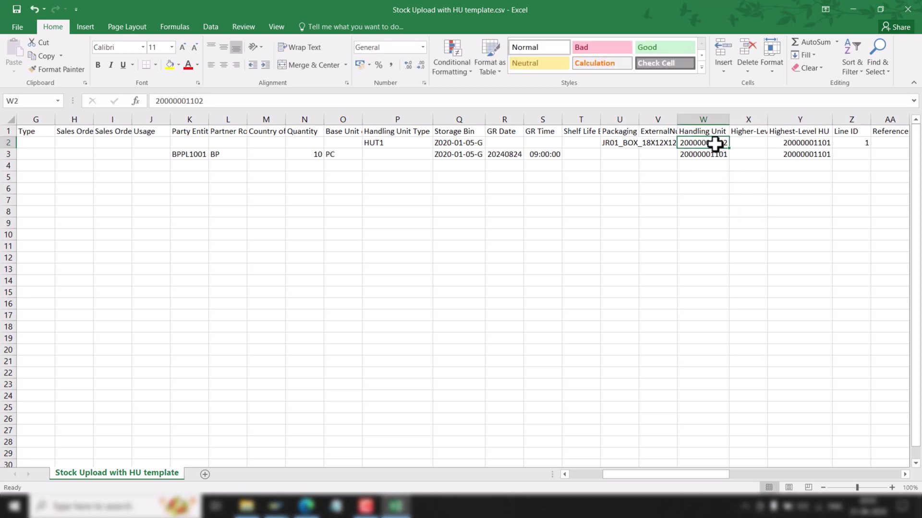
pyautogui.hotkey('ctrl', 'c')
pyautogui.click(715, 154)
pyautogui.hotkey('ctrl', 'v')
pyautogui.moveTo(790, 140); pyautogui.dragTo(793, 150)
pyautogui.hotkey('ctrl', 'v')
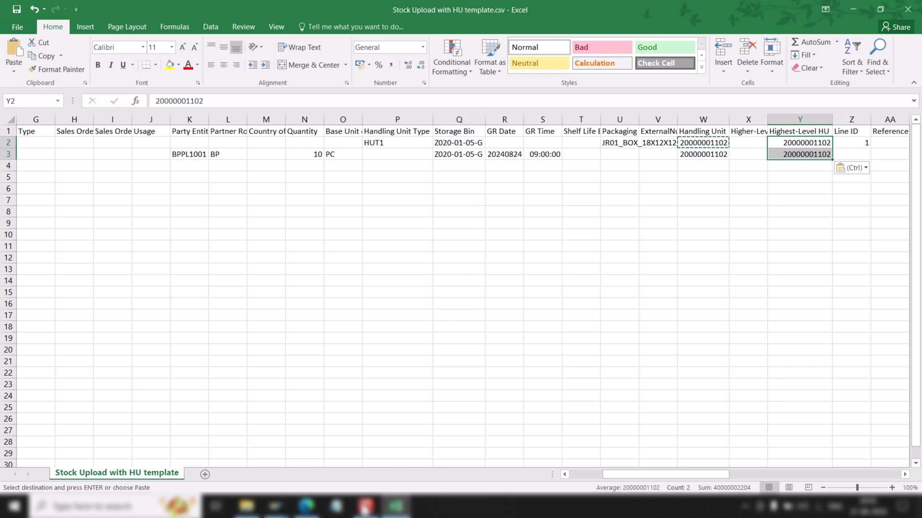
# Switch to SAP Easy Access and expand Logistics, SCM Extended Warehouse Management, Extended Warehouse Management, Interfaces, Data Upload
pyautogui.moveTo(351, 512)
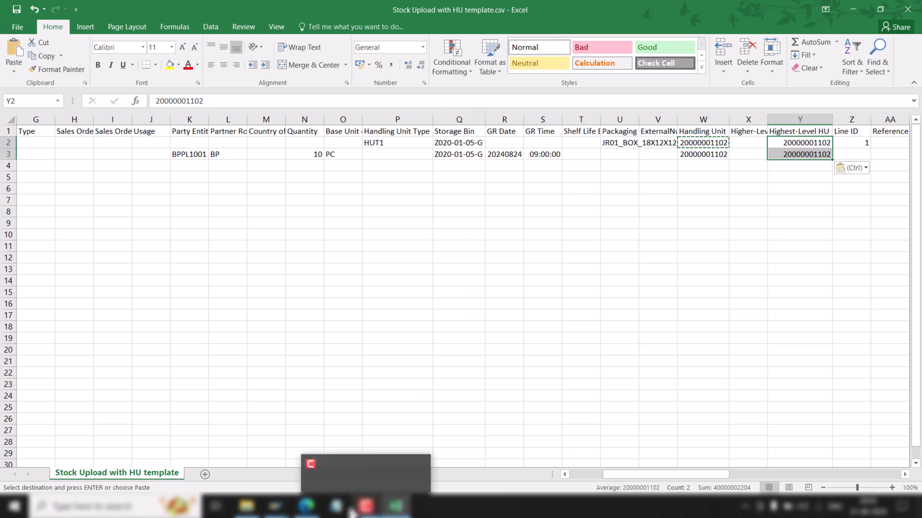
pyautogui.click(291, 511)
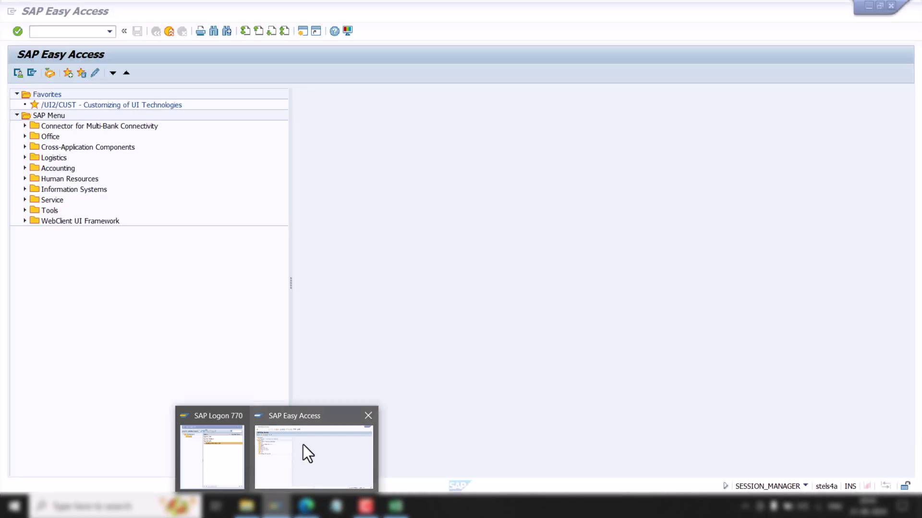
pyautogui.click(303, 446)
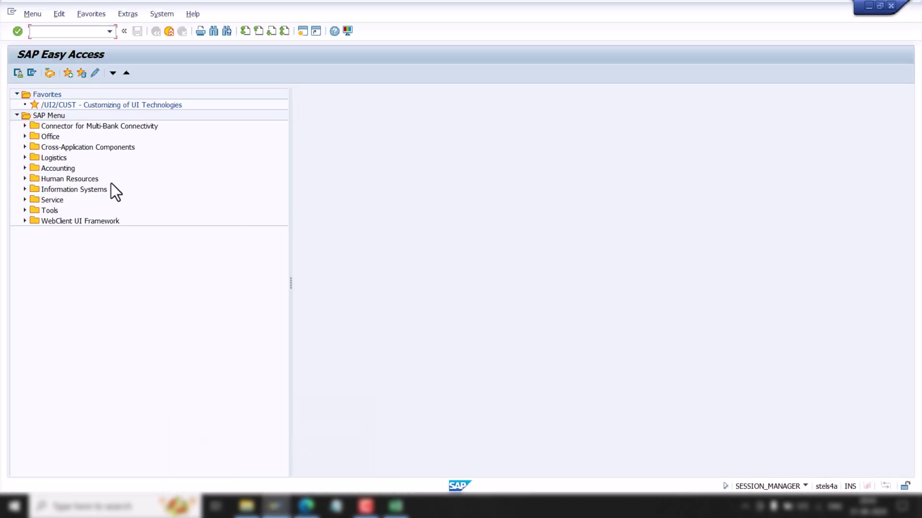
pyautogui.click(23, 157)
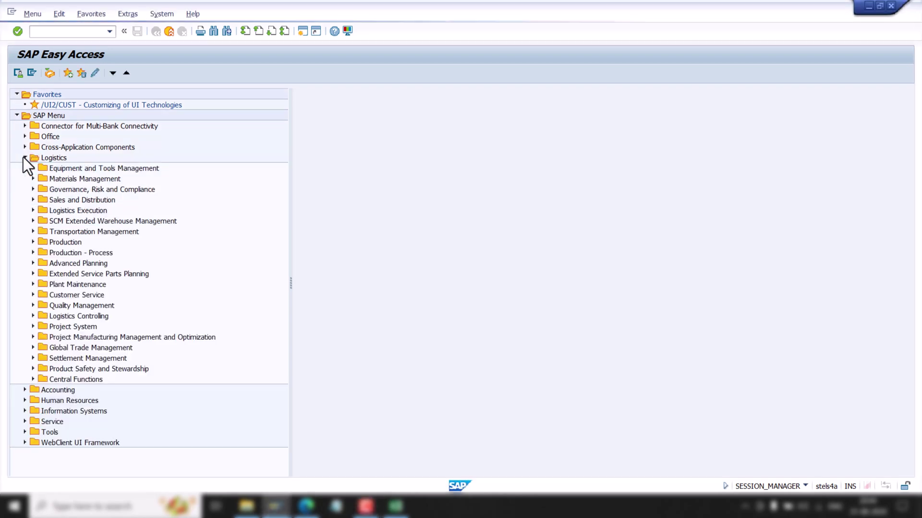
pyautogui.click(32, 221)
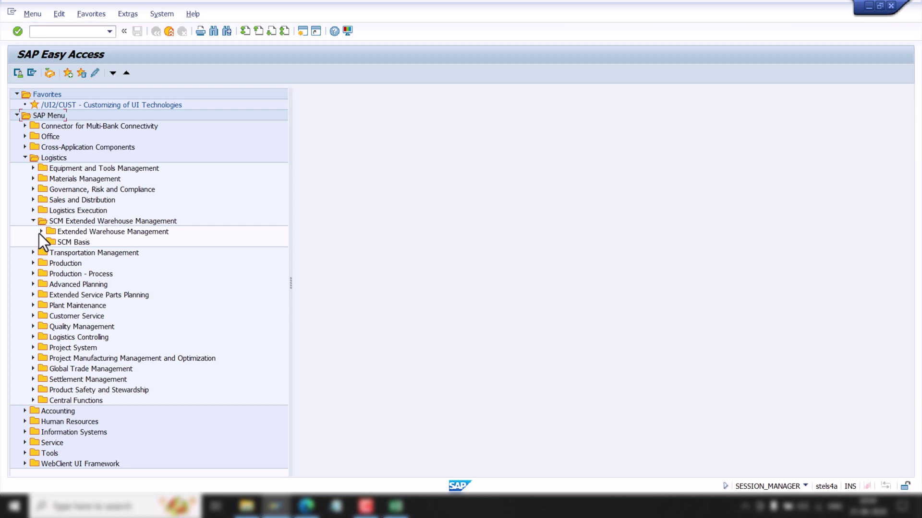
pyautogui.click(40, 232)
pyautogui.moveTo(286, 267); pyautogui.dragTo(283, 333)
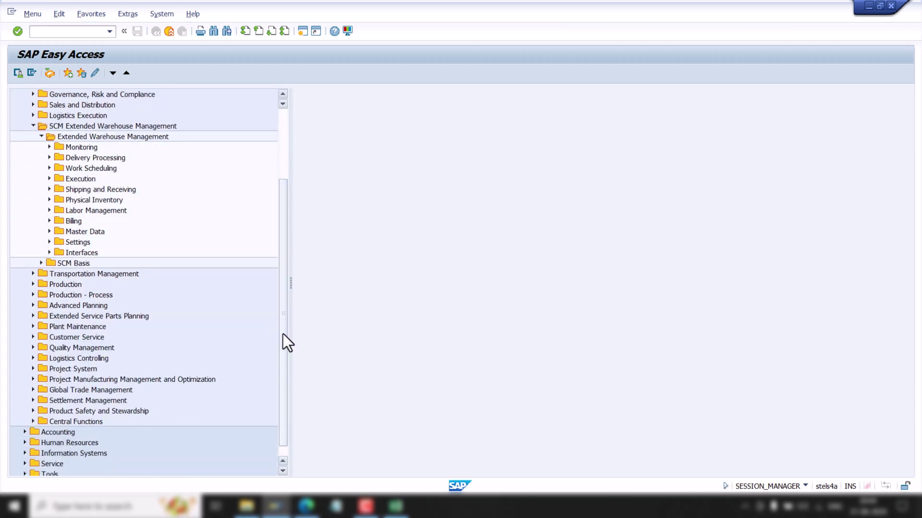
pyautogui.click(49, 253)
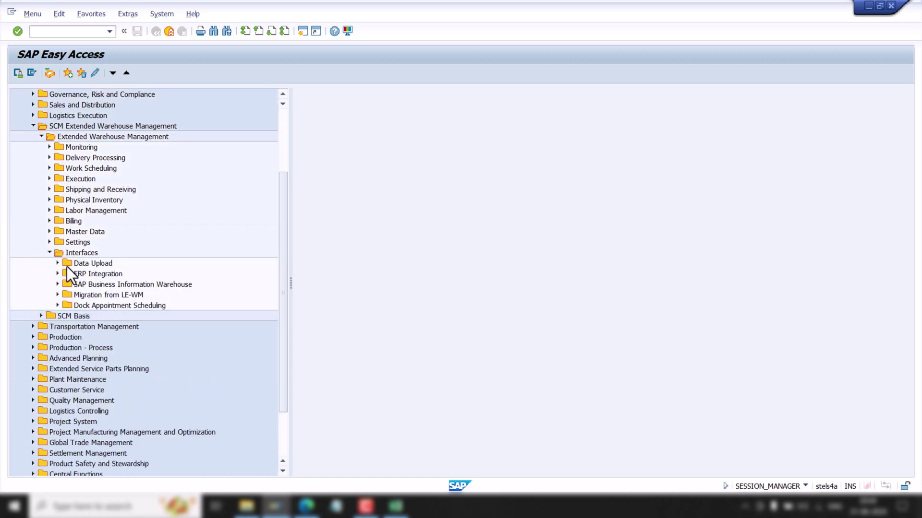
pyautogui.click(55, 261)
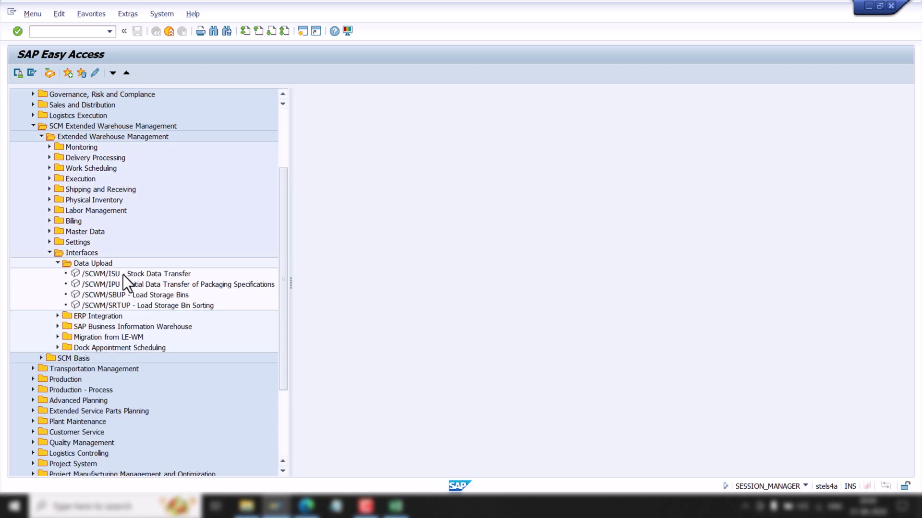
# Look through the Data Upload transactions and select /SCWM/ISU - Stock Data Transfer
pyautogui.click(103, 278)
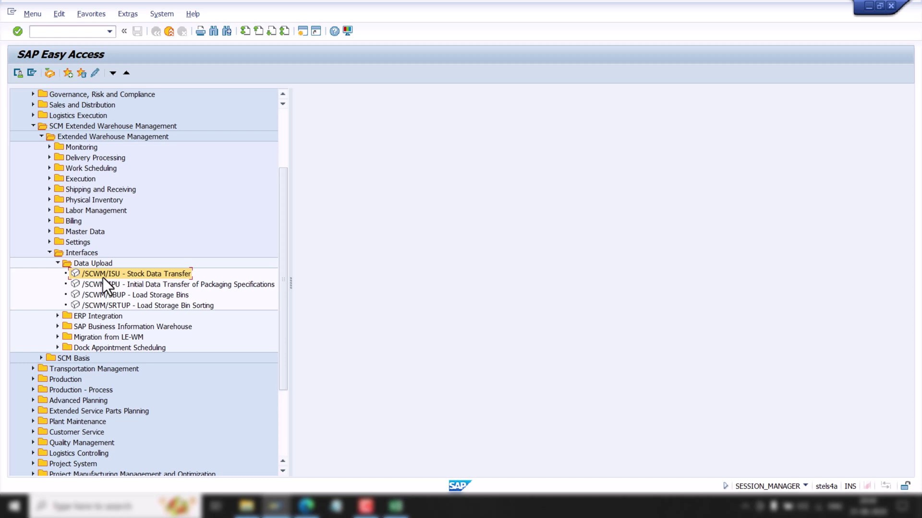
pyautogui.click(147, 305)
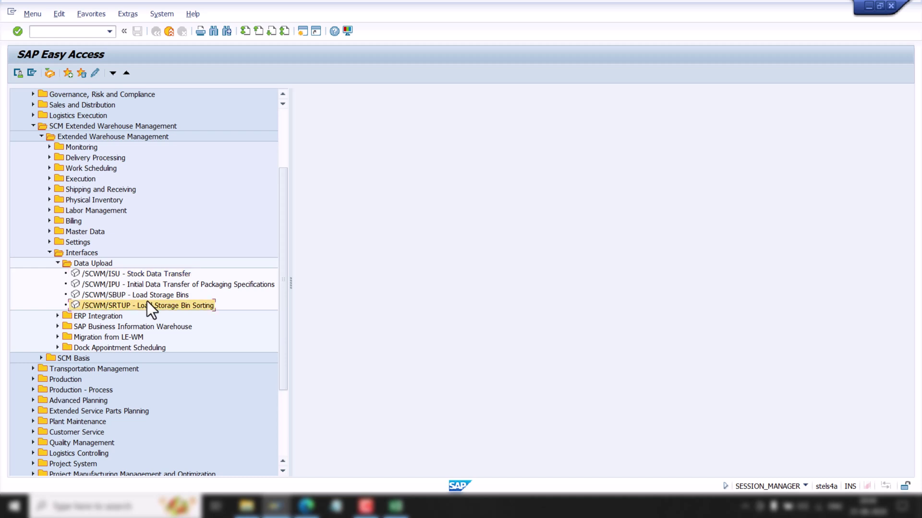
pyautogui.click(139, 296)
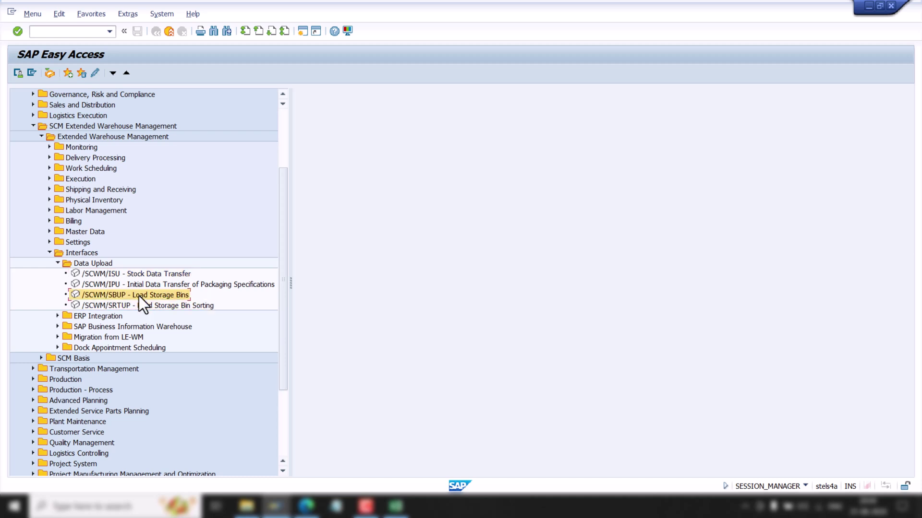
pyautogui.click(114, 275)
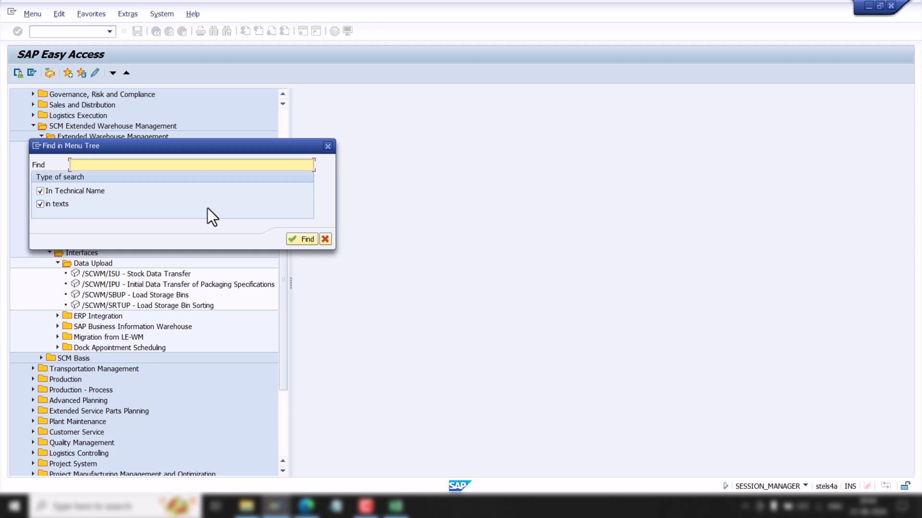
# Search the menu tree for /scwm/isu and open the Stock Data Transfer transaction
pyautogui.write('/scwm/')
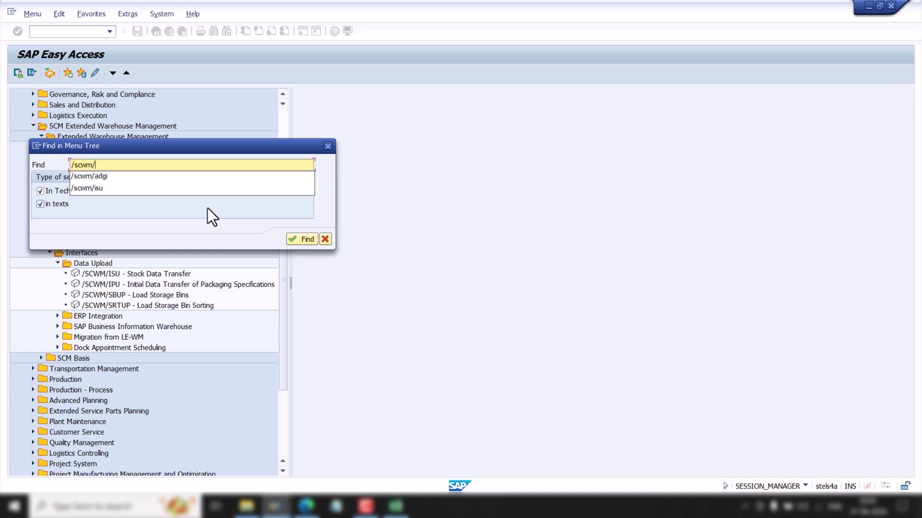
pyautogui.write('isu')
pyautogui.press('Return')
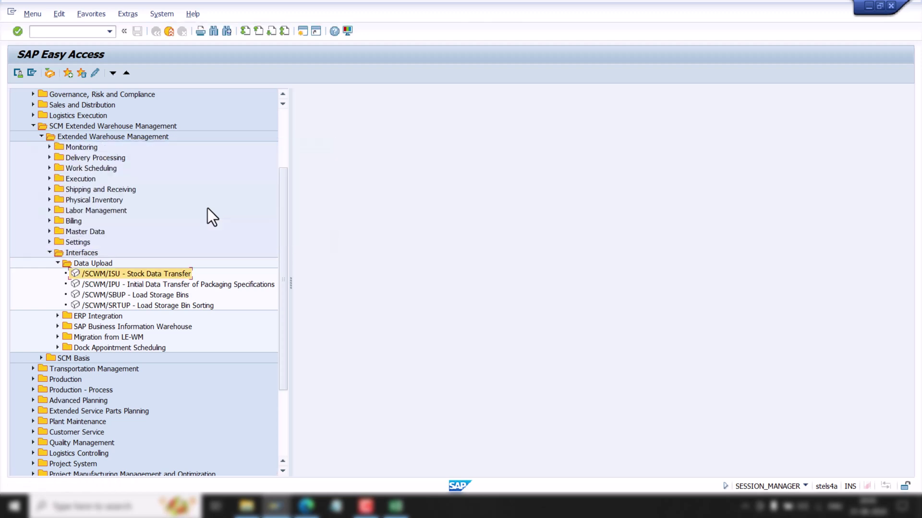
pyautogui.doubleClick(95, 274)
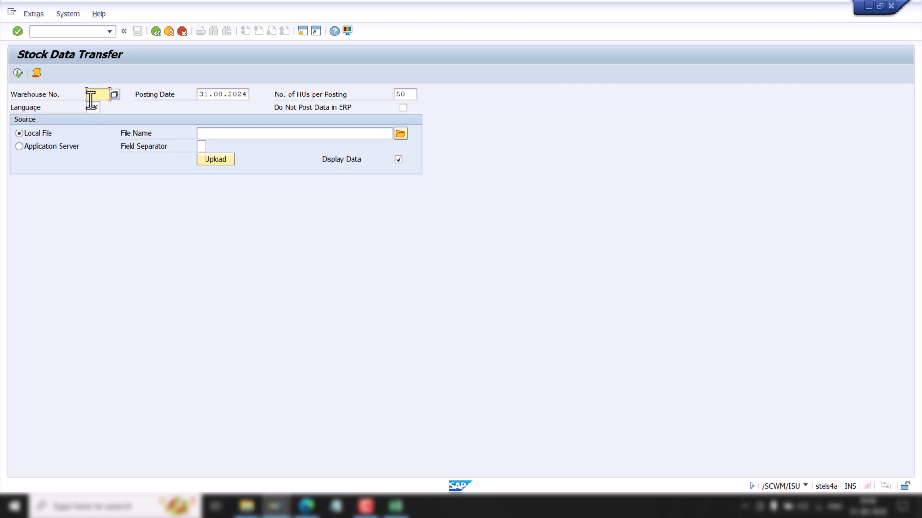
# Set the warehouse number to JR01 and choose Stock Upload with HU template.csv from the Desktop's SAP folder as the local file
pyautogui.write('JK0')
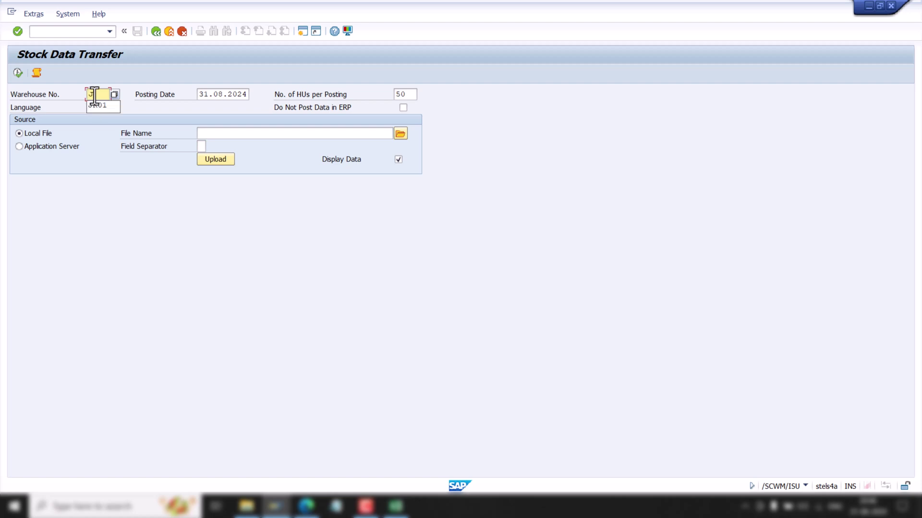
pyautogui.write('1')
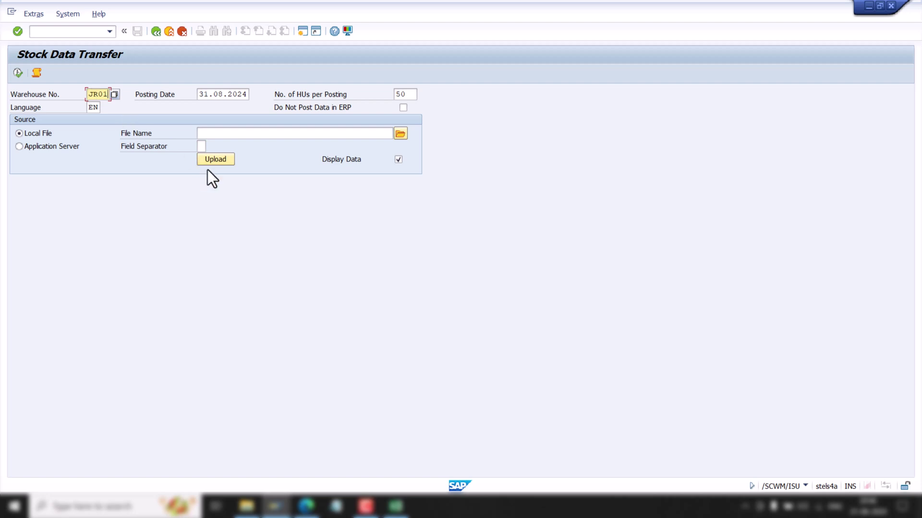
pyautogui.click(404, 131)
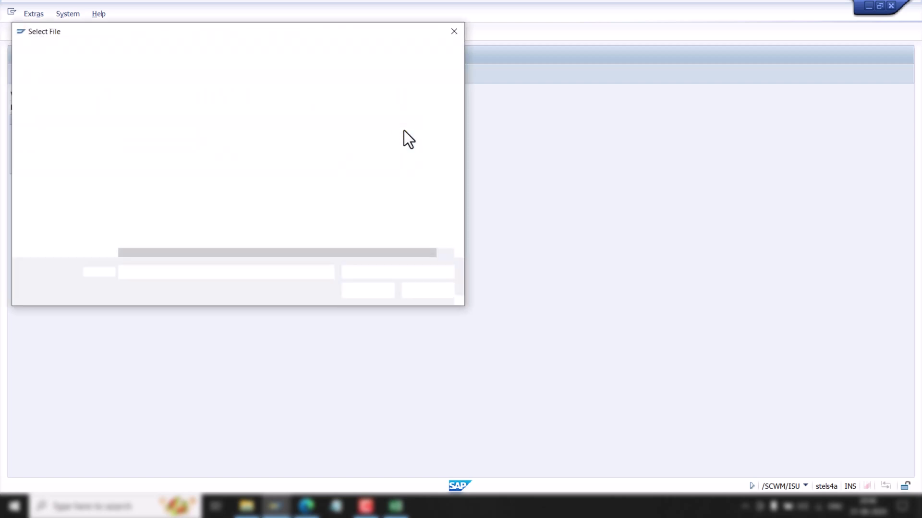
pyautogui.click(57, 135)
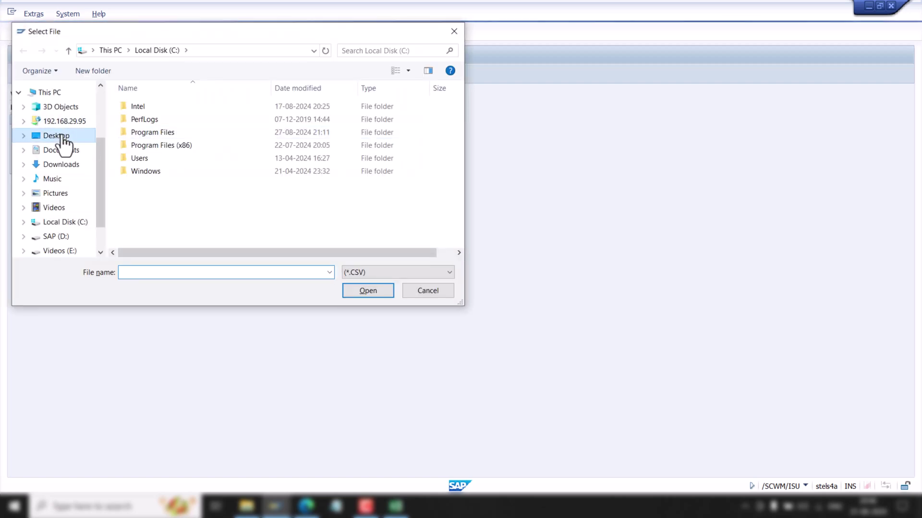
pyautogui.doubleClick(155, 104)
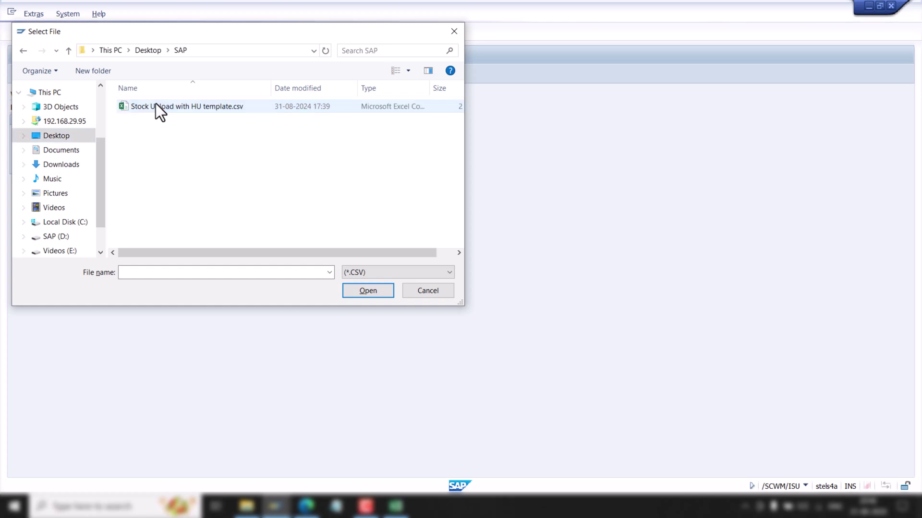
pyautogui.doubleClick(181, 106)
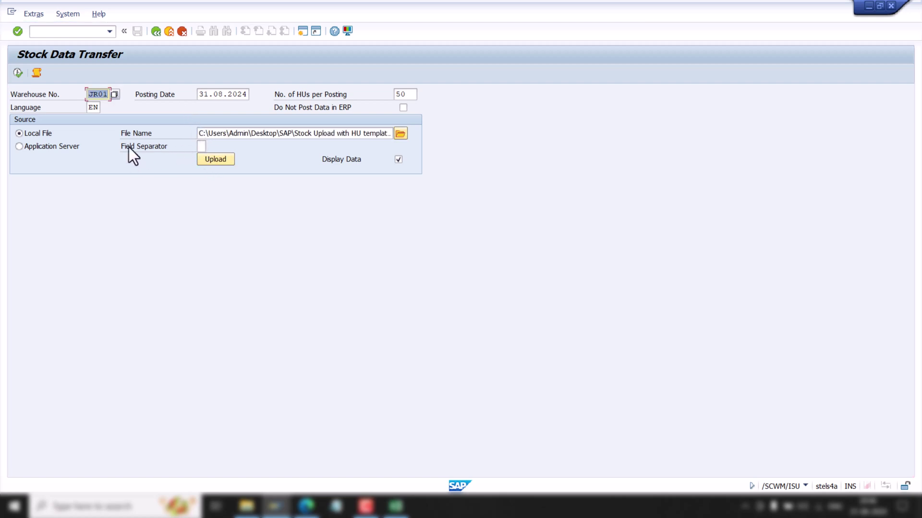
# Upload the CSV file with a comma as field separator, allow access to it and close the log
pyautogui.click(204, 146)
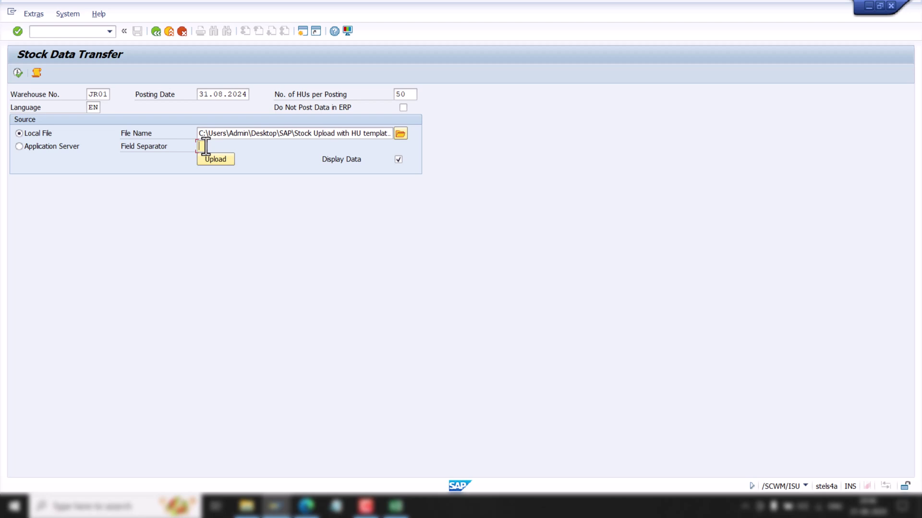
pyautogui.write(',')
pyautogui.click(213, 160)
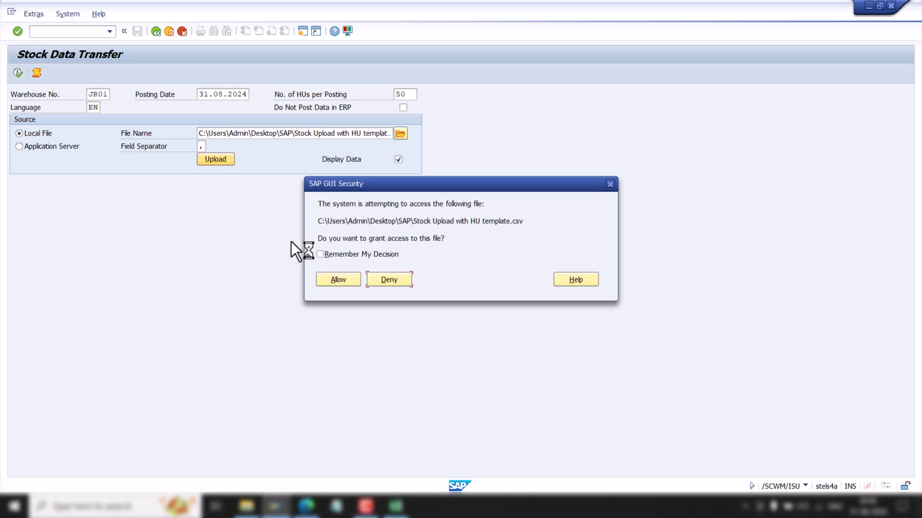
pyautogui.click(337, 279)
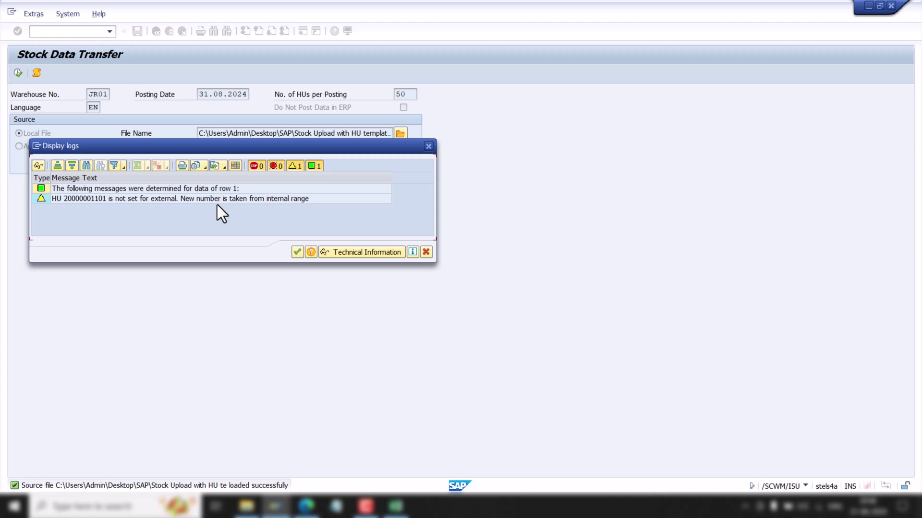
pyautogui.click(297, 253)
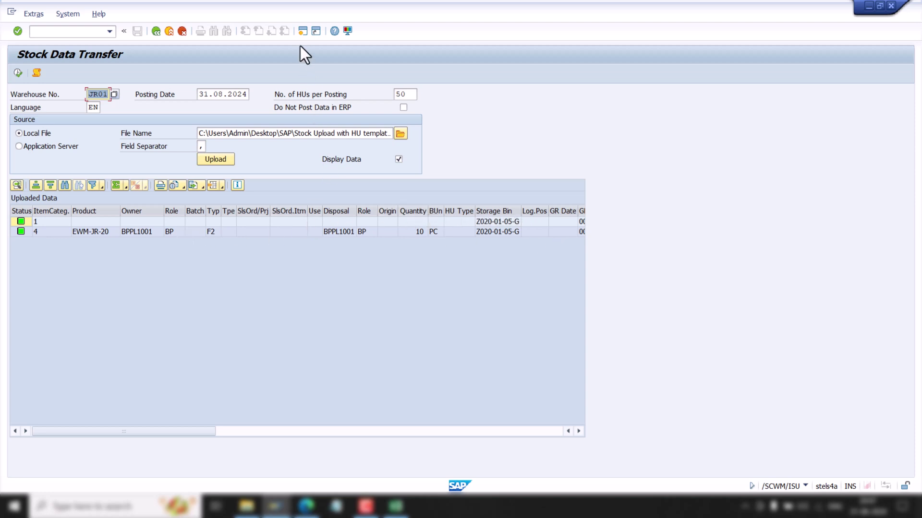
# Open the Warehouse Management Monitor in a new session for warehouse JR01 with monitor SAP
pyautogui.click(302, 31)
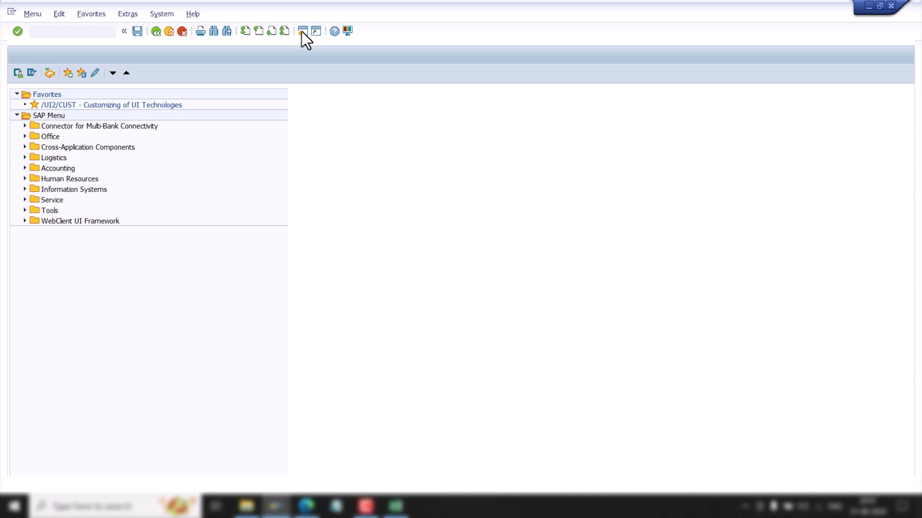
pyautogui.write('mmbe')
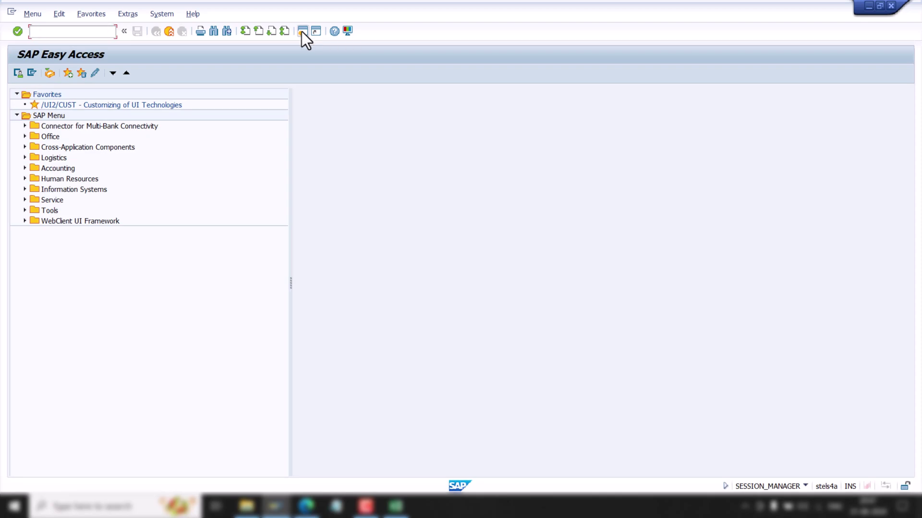
pyautogui.press('Down')
pyautogui.press('Down')
pyautogui.press('Return')
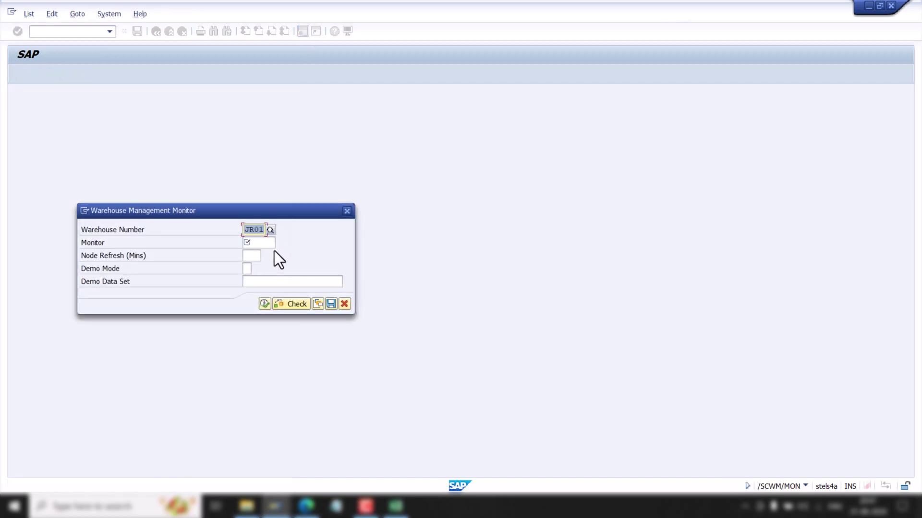
pyautogui.click(276, 243)
pyautogui.write('SA')
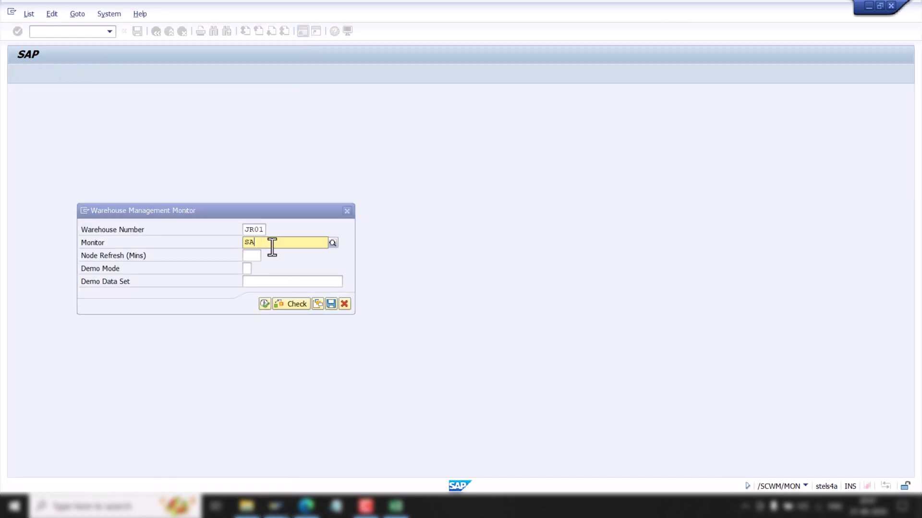
pyautogui.write('P')
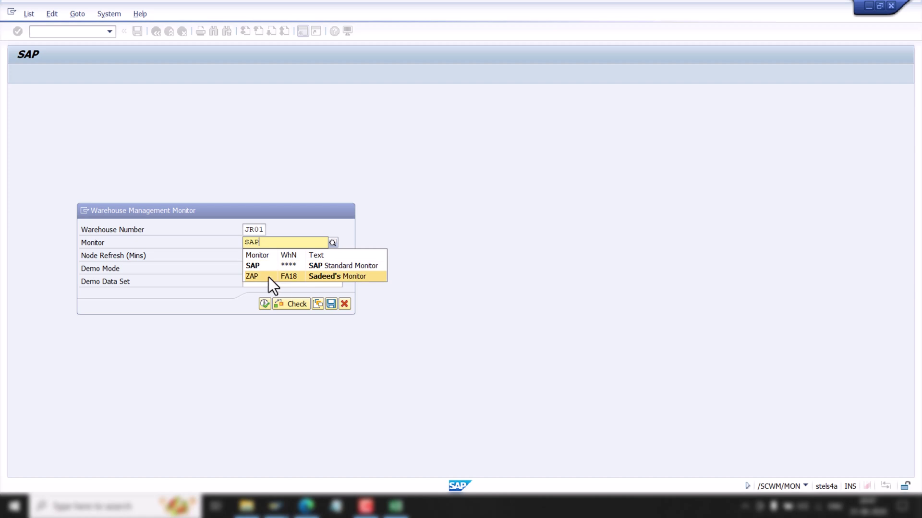
pyautogui.click(265, 302)
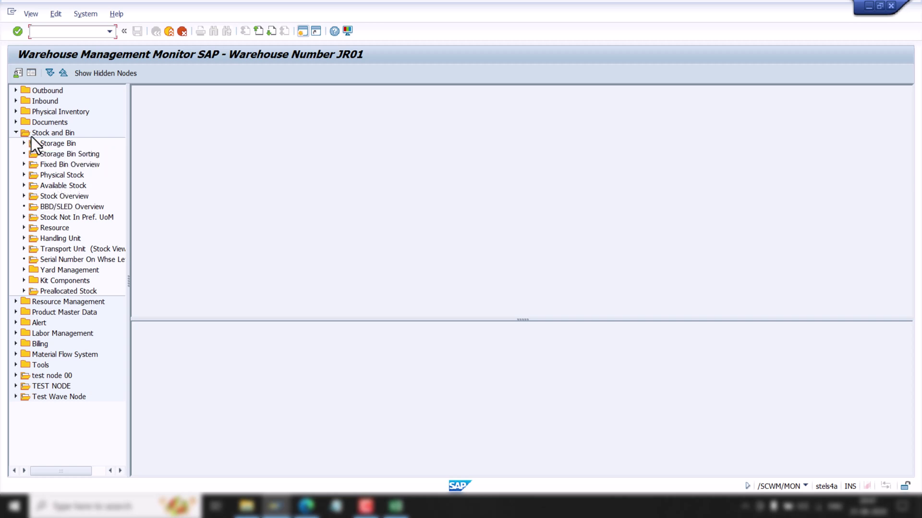
# Display the Stock Overview under Stock and Bin for product EWM-JR-20
pyautogui.click(30, 197)
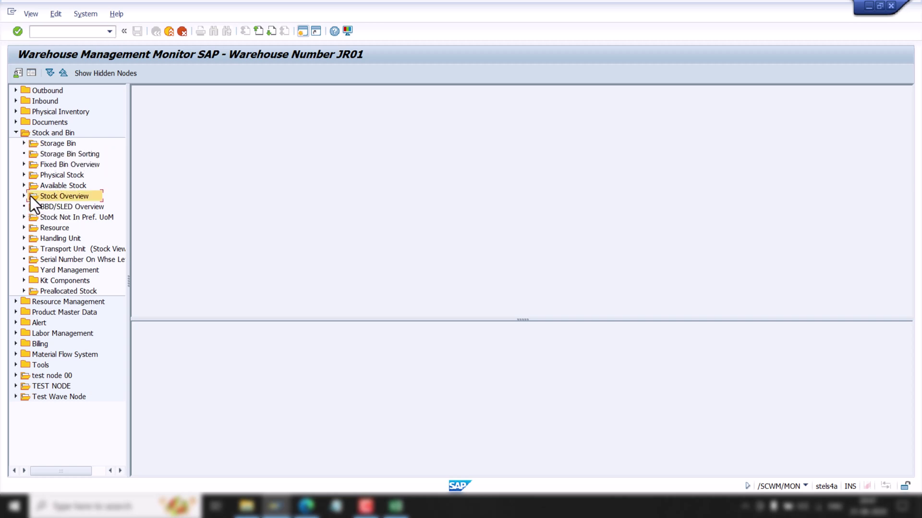
pyautogui.doubleClick(30, 196)
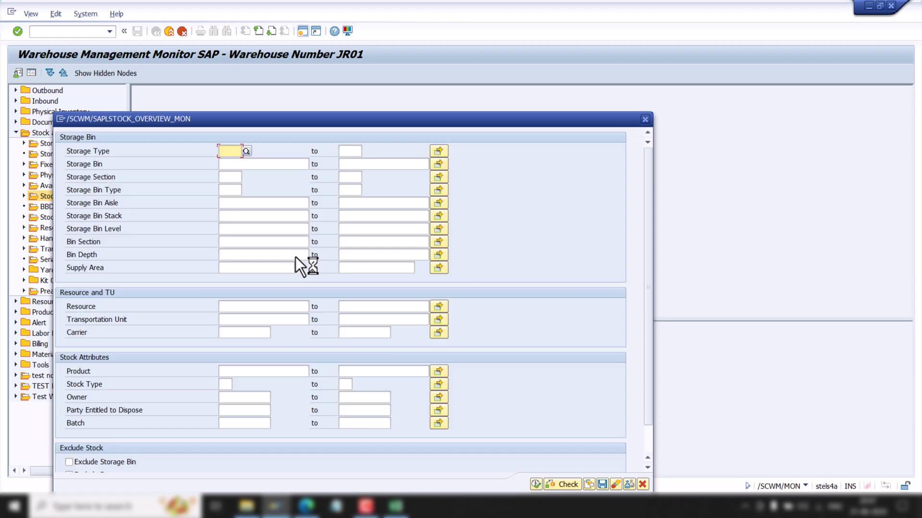
pyautogui.click(279, 373)
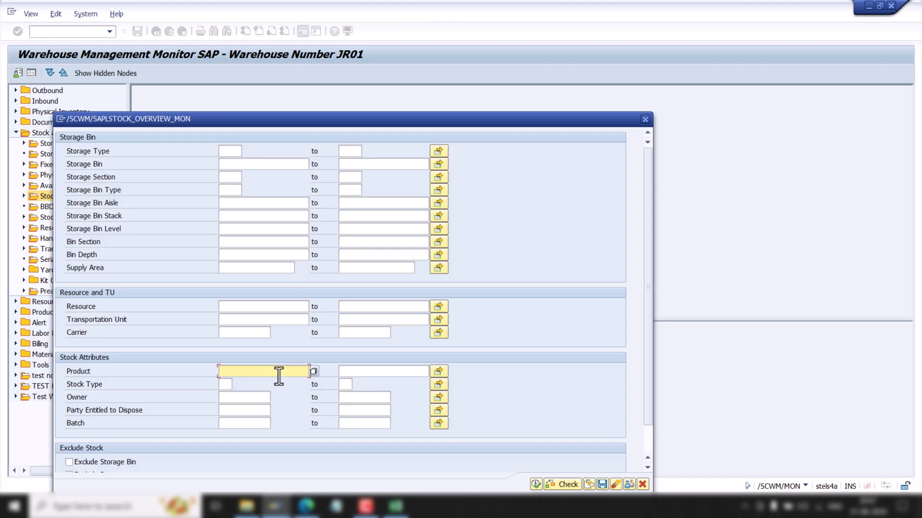
pyautogui.click(279, 380)
pyautogui.press('Return')
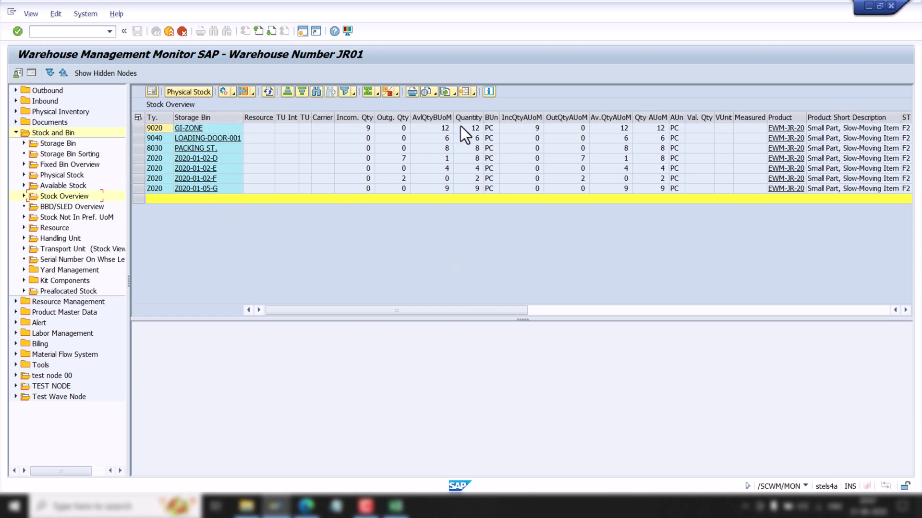
# Total the available quantity column AvlQtyBUoM in the stock overview
pyautogui.click(443, 118)
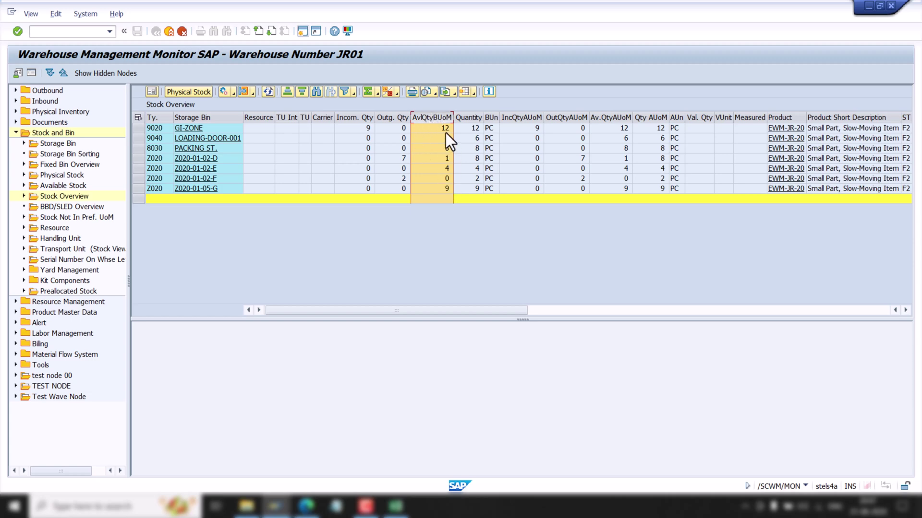
pyautogui.click(371, 92)
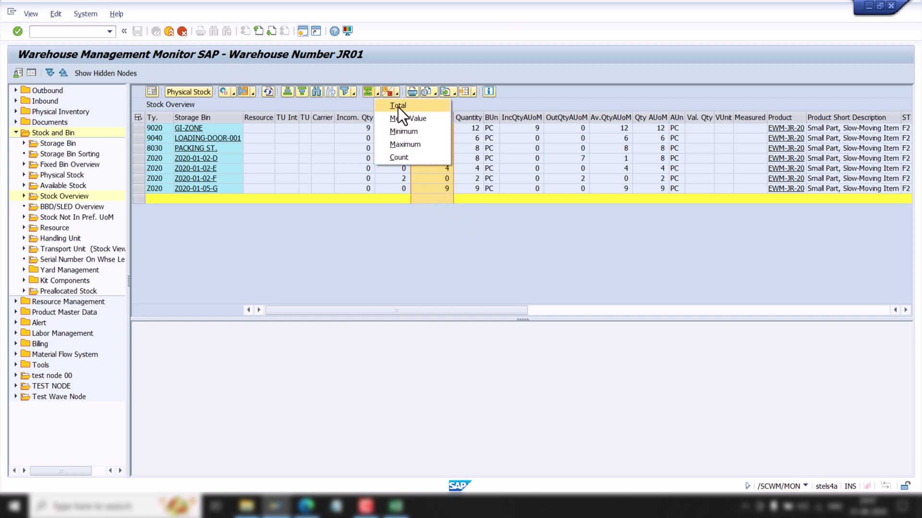
pyautogui.click(399, 108)
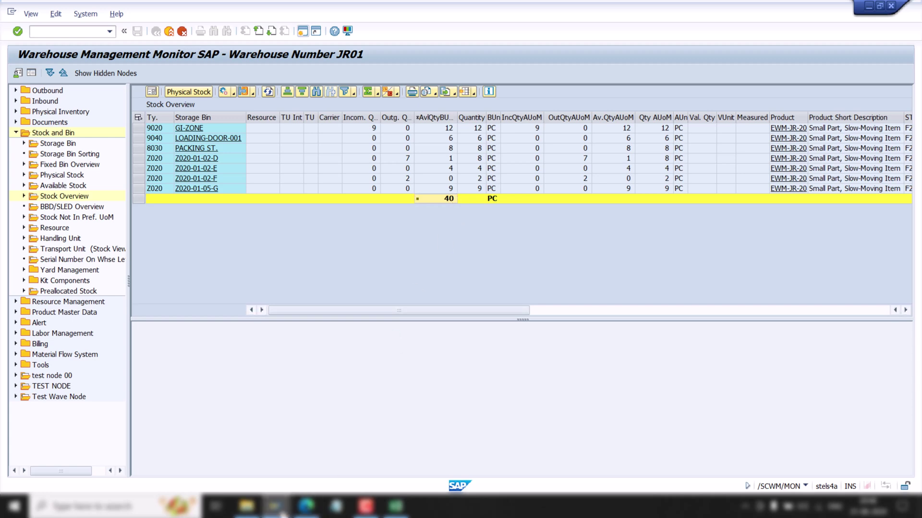
# Switch to the Stock Data Transfer session, execute the posting of the uploaded stock data and close the log
pyautogui.moveTo(274, 507)
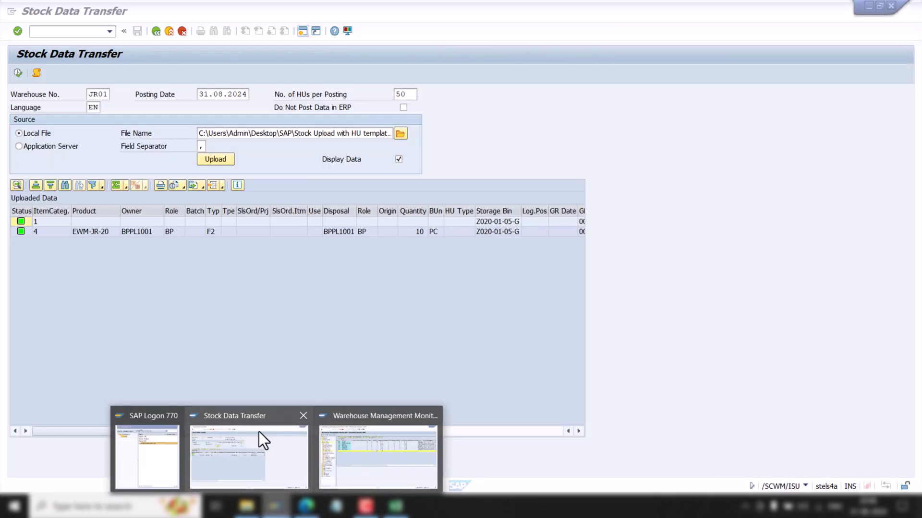
pyautogui.click(260, 437)
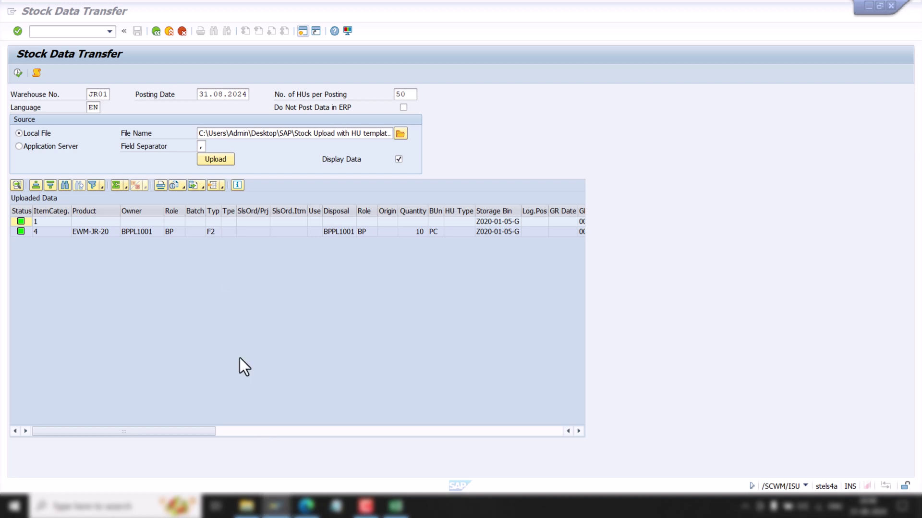
pyautogui.click(17, 73)
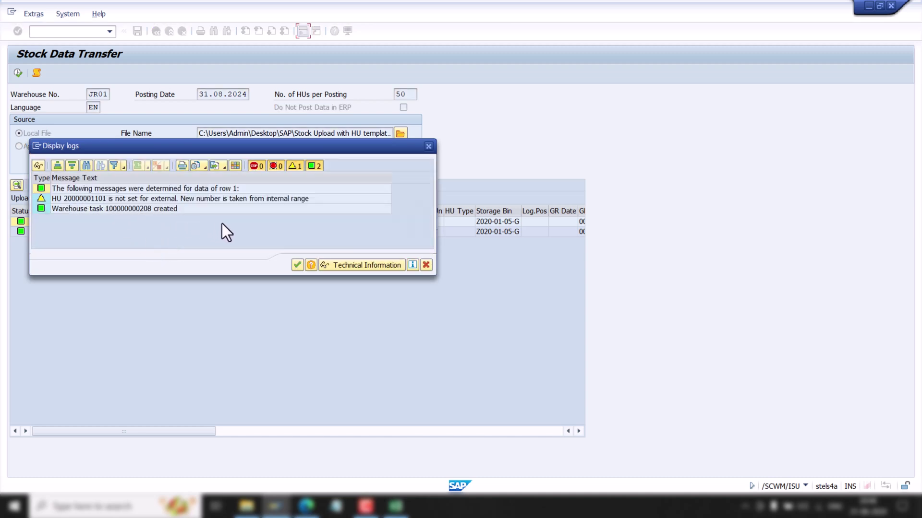
pyautogui.click(298, 265)
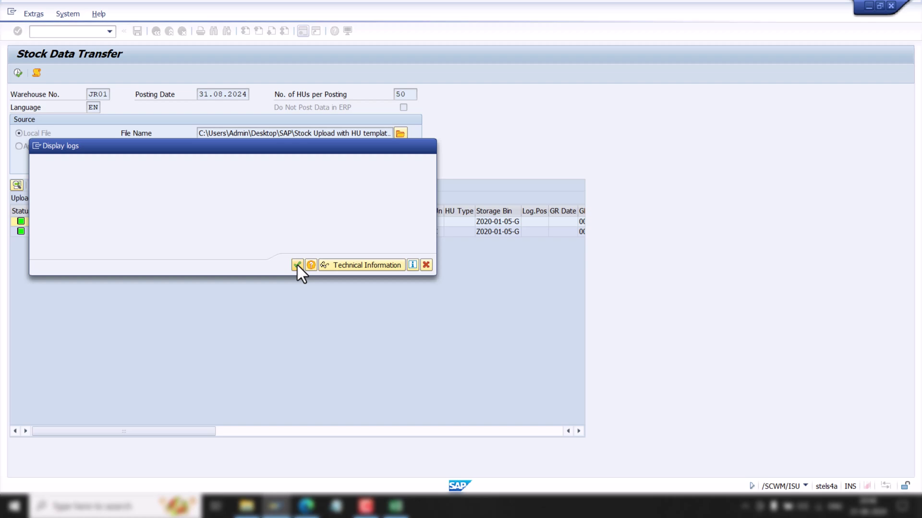
# Return to the Warehouse Management Monitor and refresh the stock overview to check the posted stock
pyautogui.moveTo(275, 506)
pyautogui.click(373, 450)
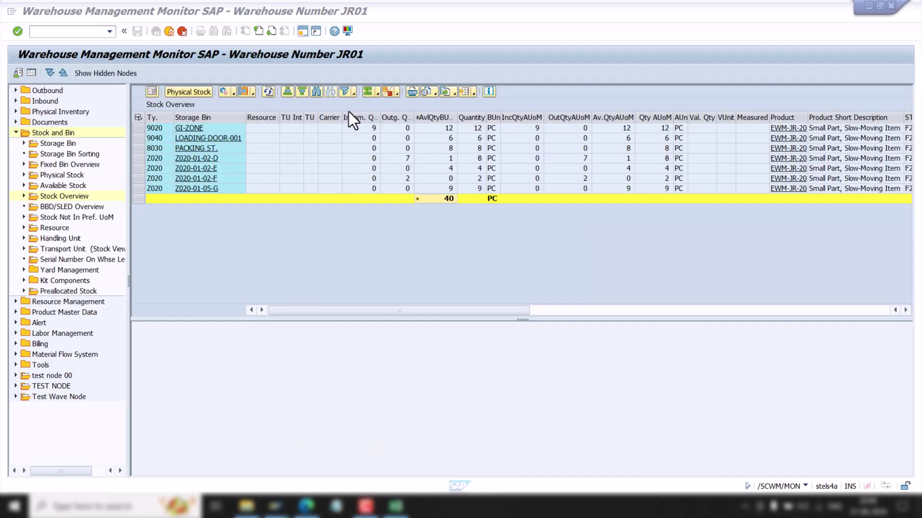
pyautogui.click(269, 91)
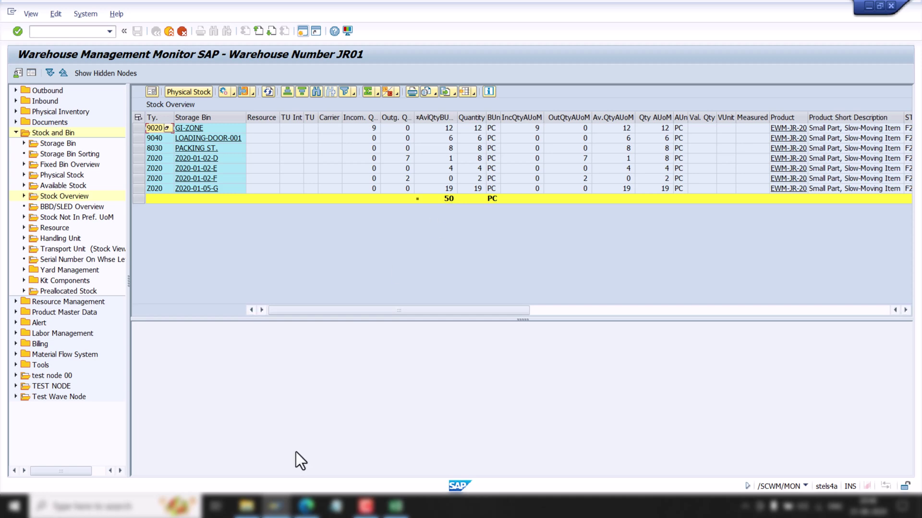
# Return to the Stock Data Transfer session and go back out of the uploaded data list
pyautogui.moveTo(275, 506)
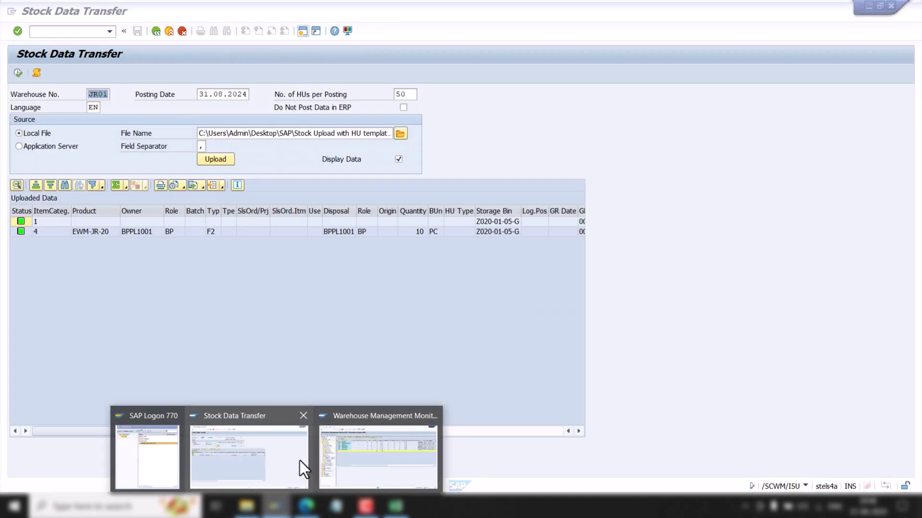
pyautogui.click(299, 459)
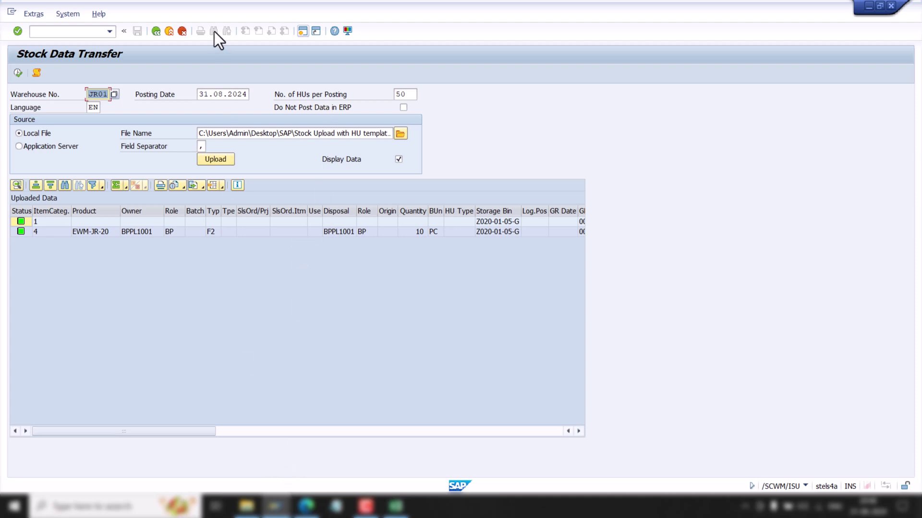
pyautogui.click(153, 32)
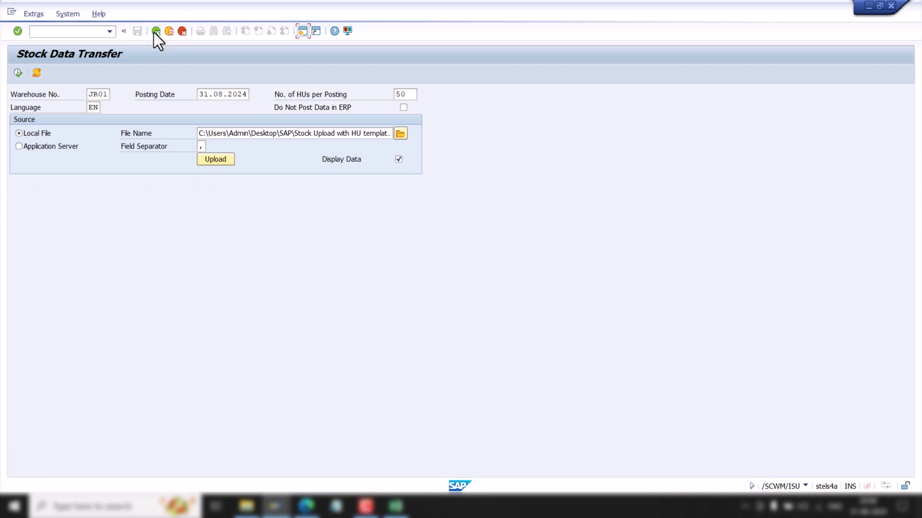
# Leave Stock Data Transfer, then find /scwm/adgi in the menu tree and open Post Unplanned Goods Issue
pyautogui.click(154, 32)
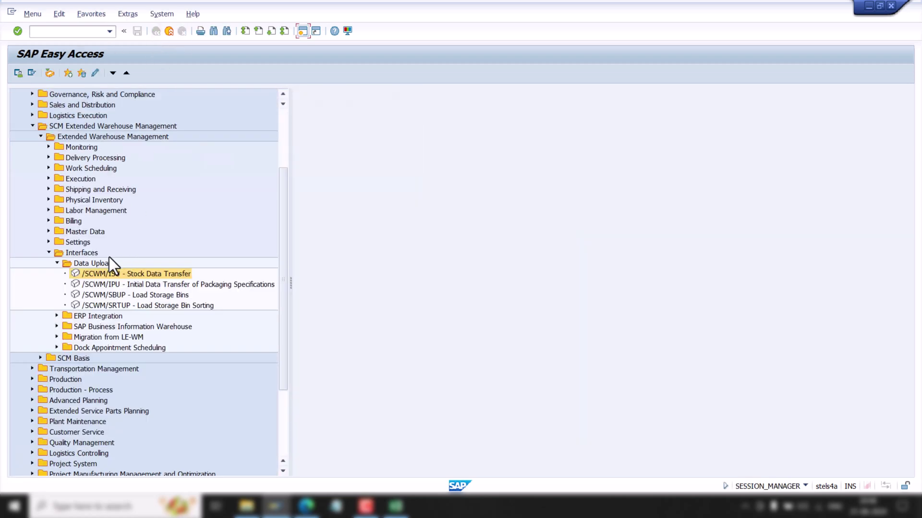
pyautogui.click(49, 252)
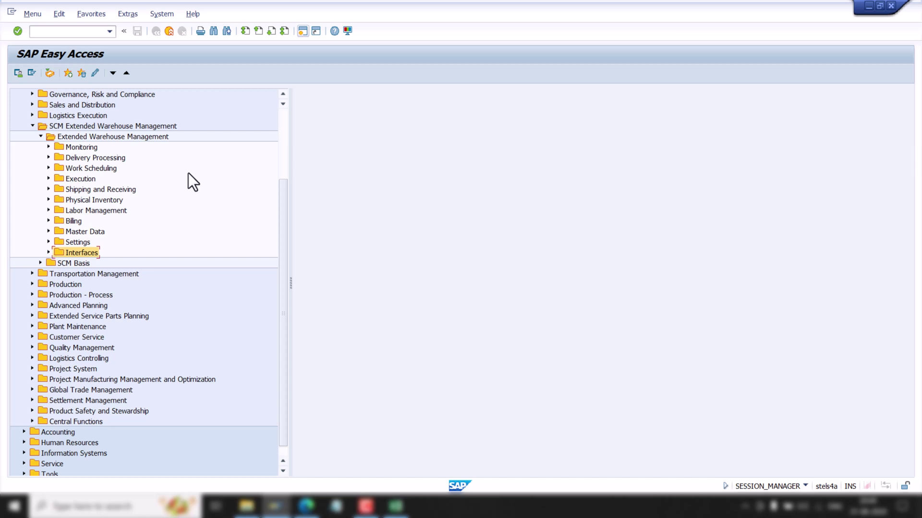
pyautogui.hotkey('ctrl', 'f')
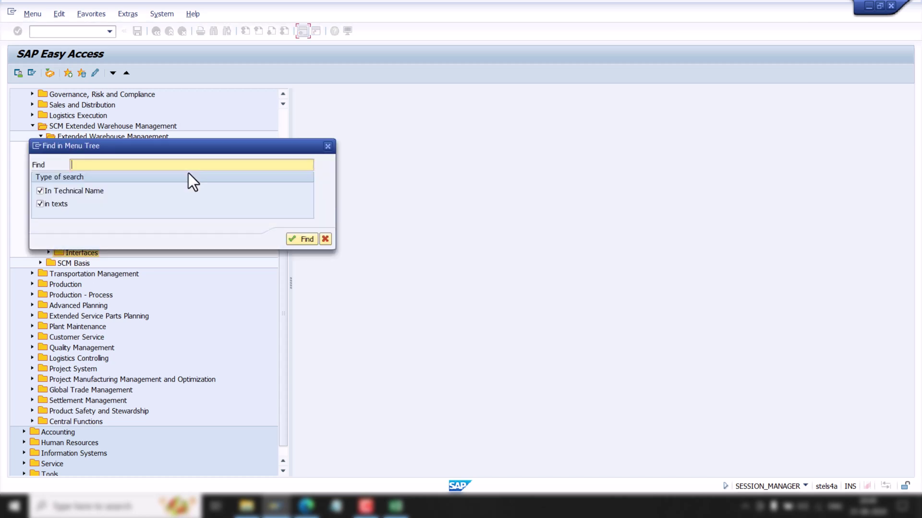
pyautogui.write('/scwm')
pyautogui.press('Down')
pyautogui.press('Down')
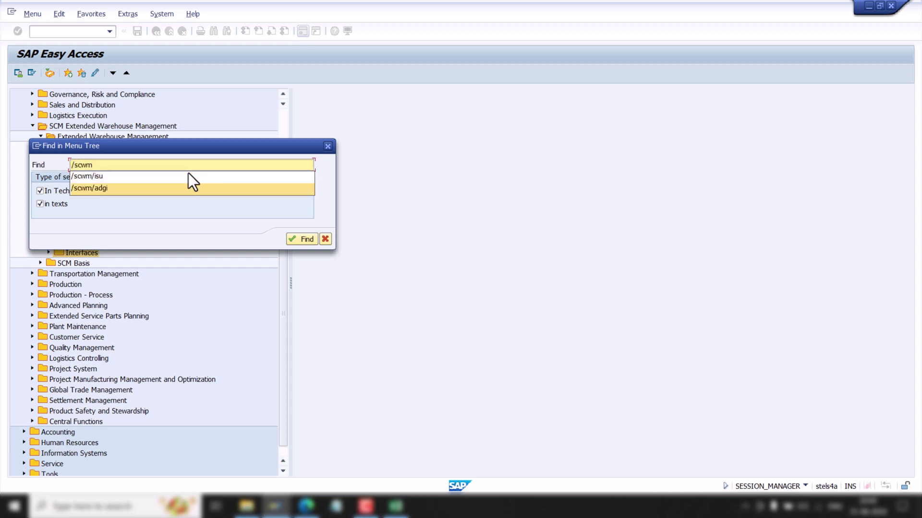
pyautogui.press('Return')
pyautogui.press('Return')
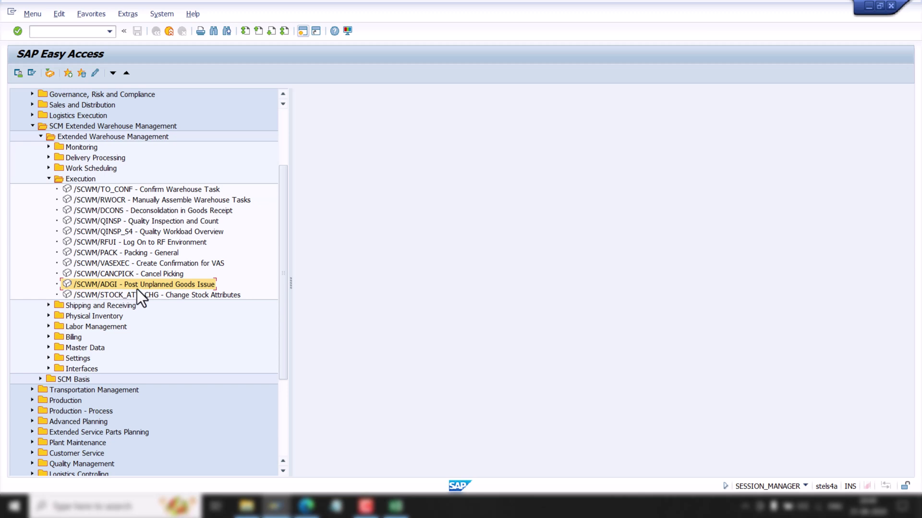
pyautogui.doubleClick(71, 284)
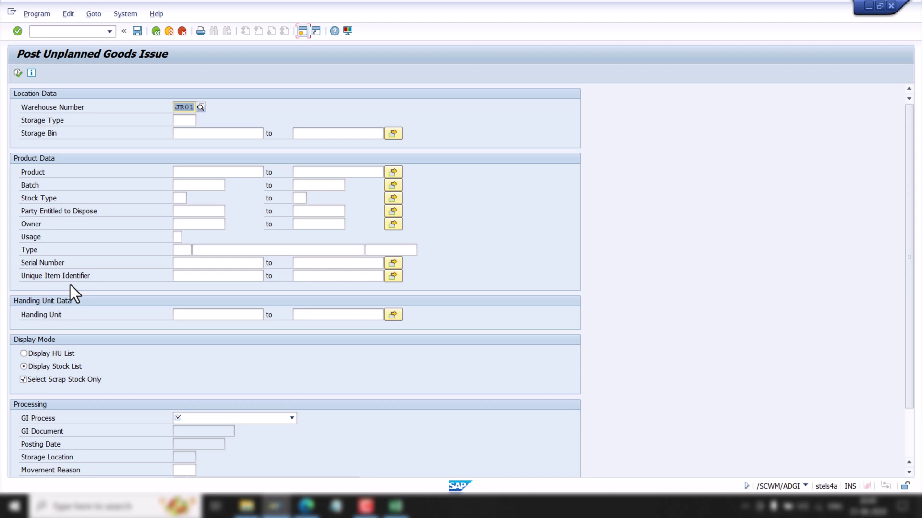
# List the stock of product EWM-JR-20 with Select Scrap Stock Only off and the GI process set to Stock Correction
pyautogui.click(207, 173)
pyautogui.write('EWM-JR-20')
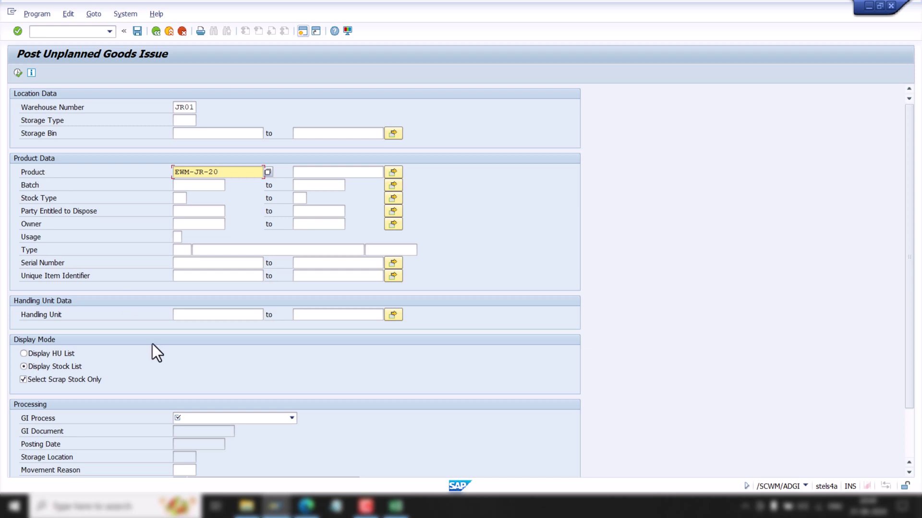
pyautogui.click(46, 379)
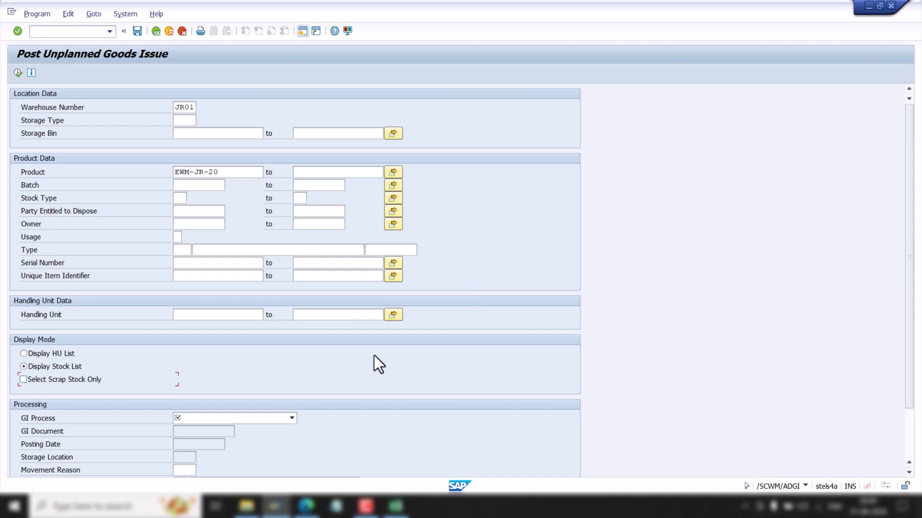
pyautogui.moveTo(910, 222); pyautogui.dragTo(910, 268)
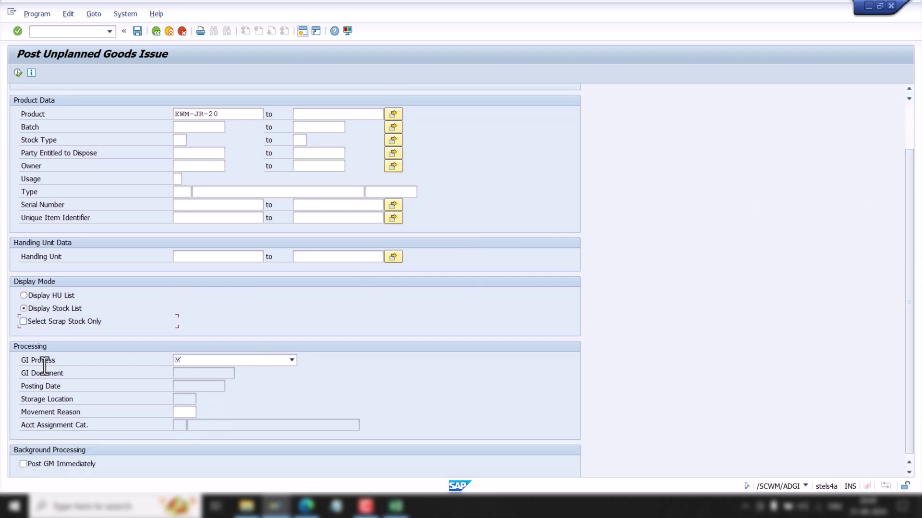
pyautogui.click(292, 361)
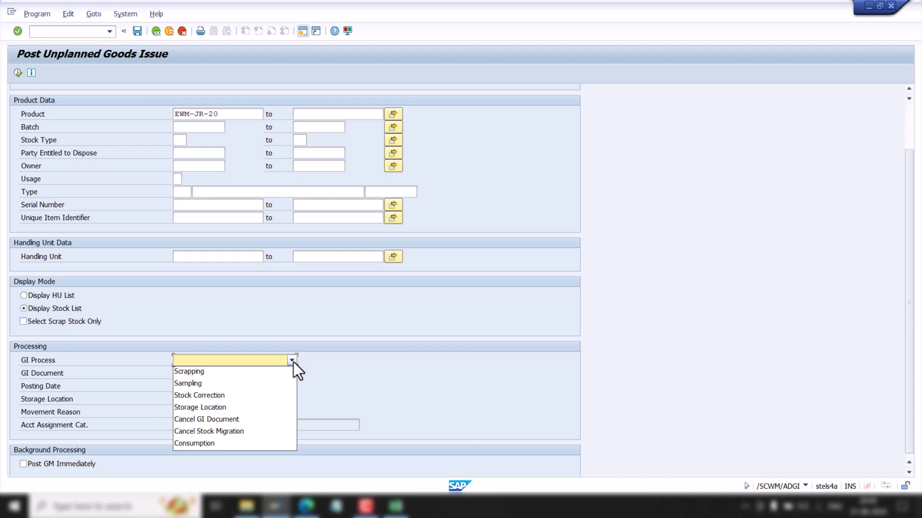
pyautogui.click(231, 395)
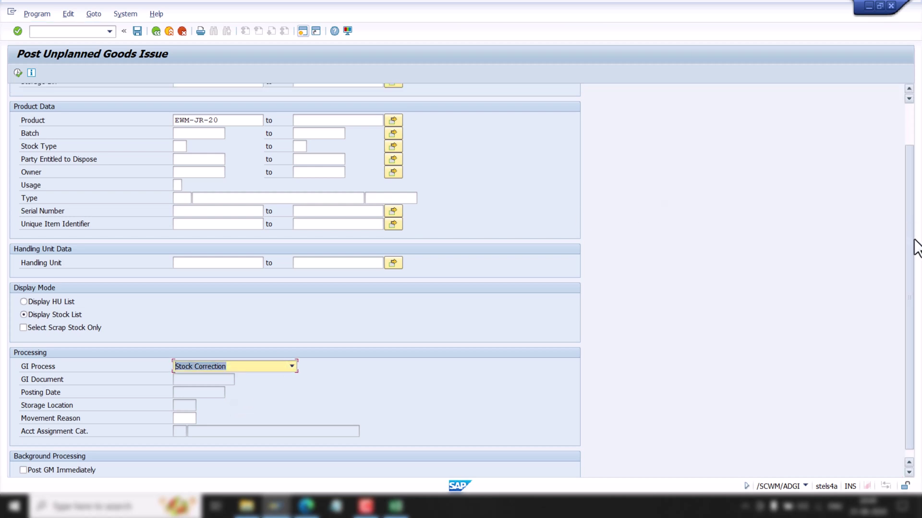
pyautogui.scroll(-1, 914, 196)
pyautogui.scroll(3, 914, 197)
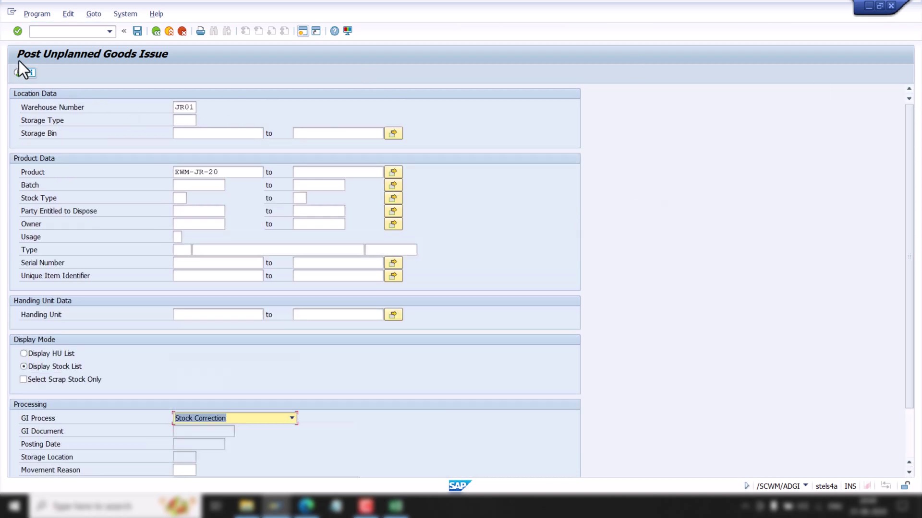
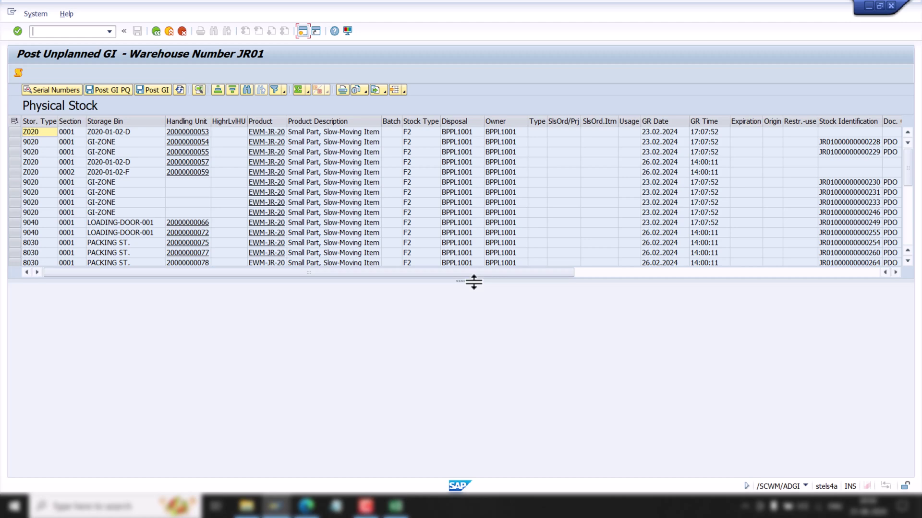
# Enlarge the physical stock list and move the Quantity column directly after the Handling Unit column
pyautogui.moveTo(463, 280); pyautogui.dragTo(456, 355)
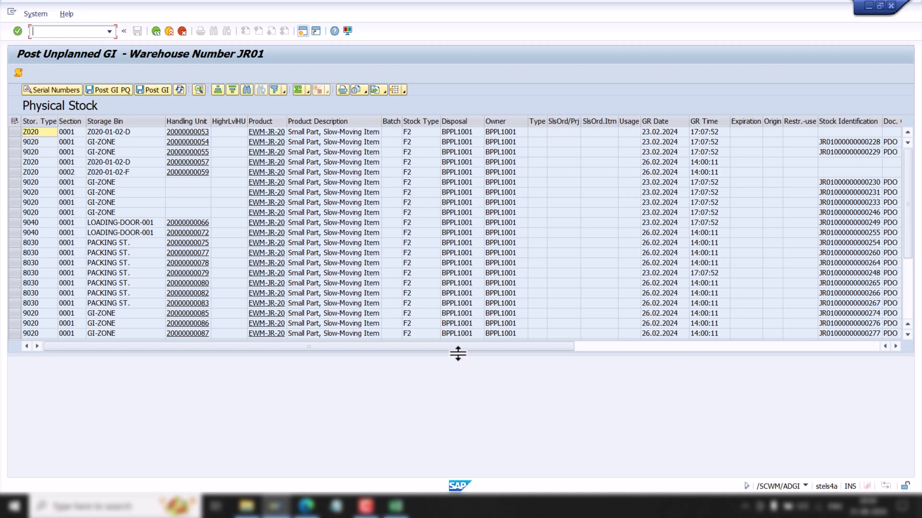
pyautogui.moveTo(458, 354); pyautogui.dragTo(458, 409)
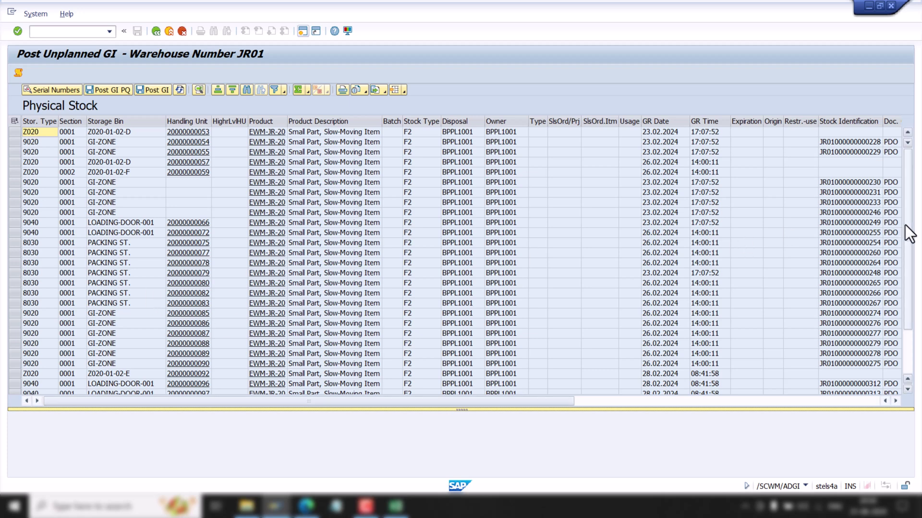
pyautogui.moveTo(909, 235); pyautogui.dragTo(908, 275)
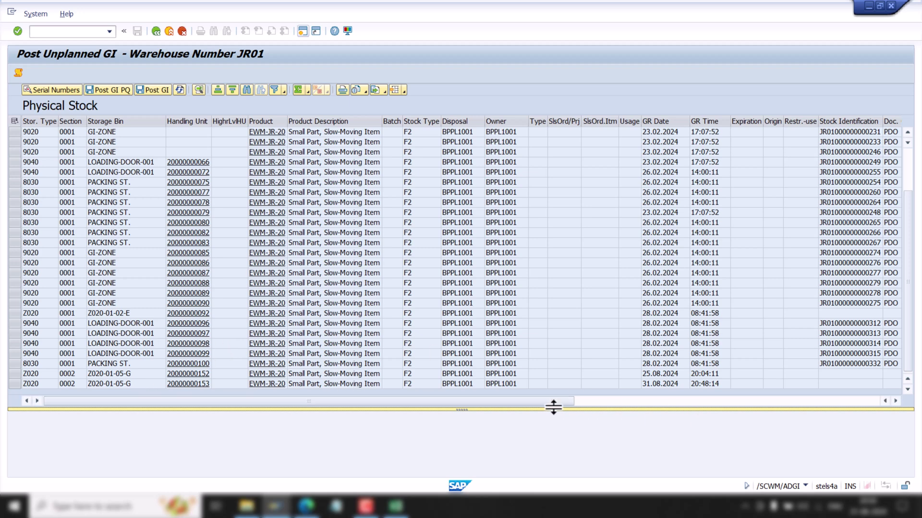
pyautogui.moveTo(549, 400); pyautogui.dragTo(841, 423)
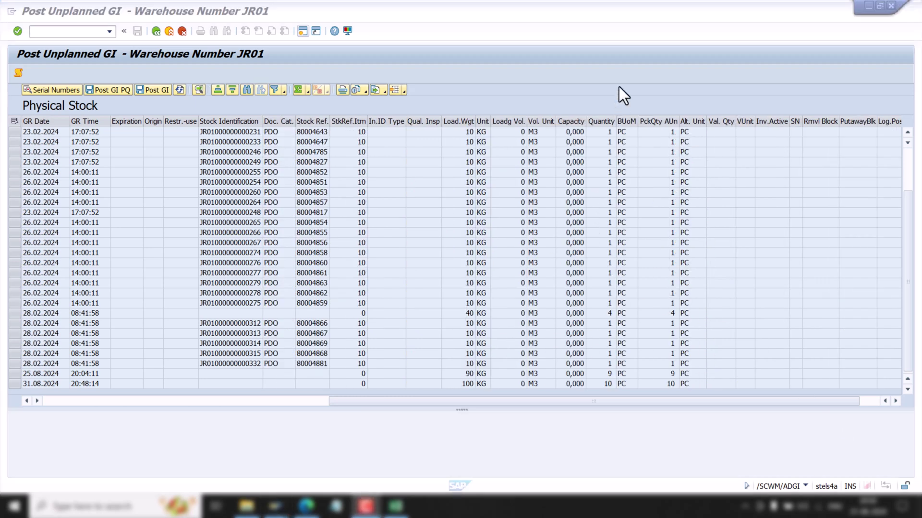
pyautogui.click(594, 121)
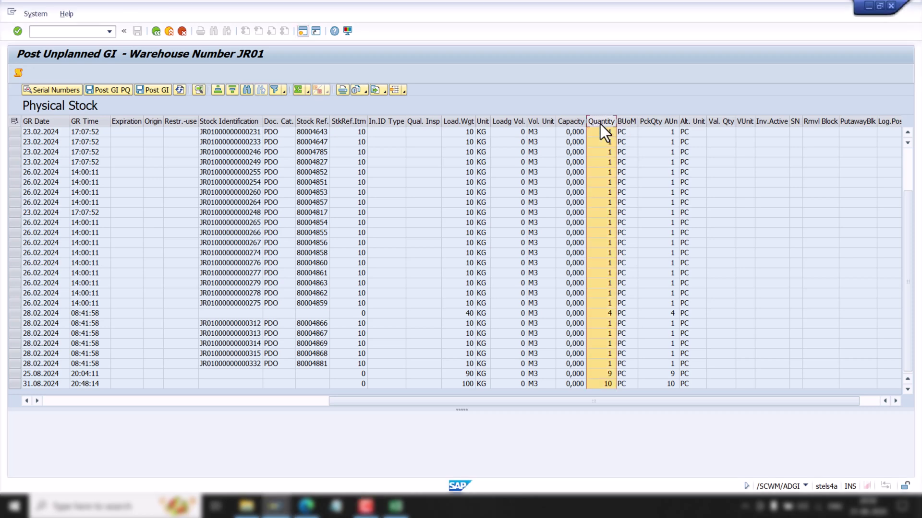
pyautogui.moveTo(600, 124); pyautogui.dragTo(216, 117)
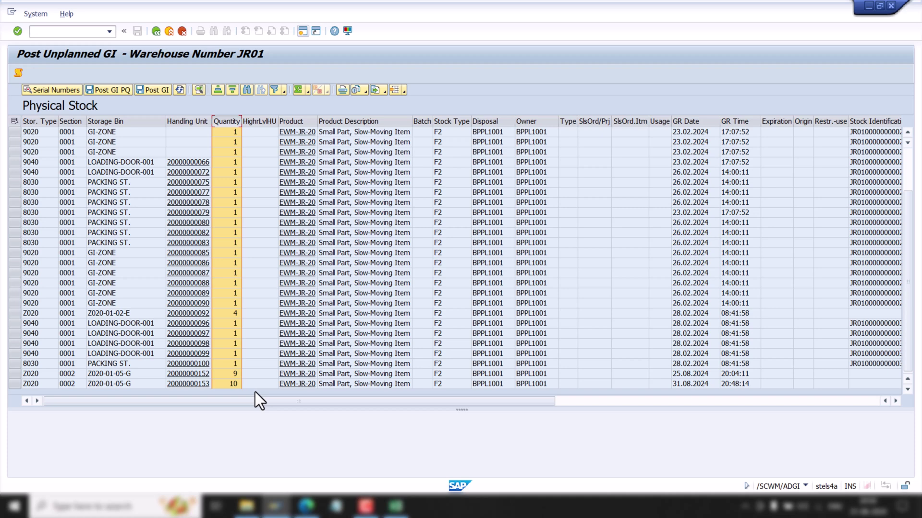
pyautogui.click(14, 383)
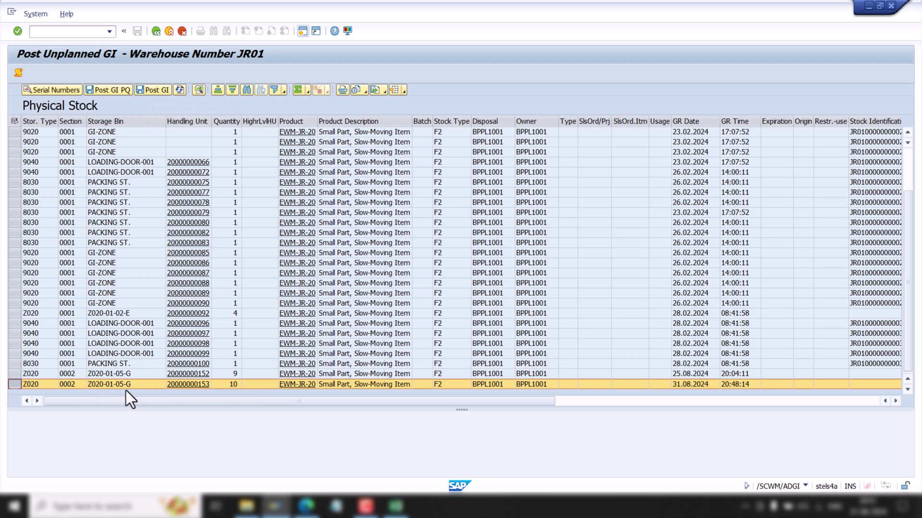
pyautogui.click(114, 93)
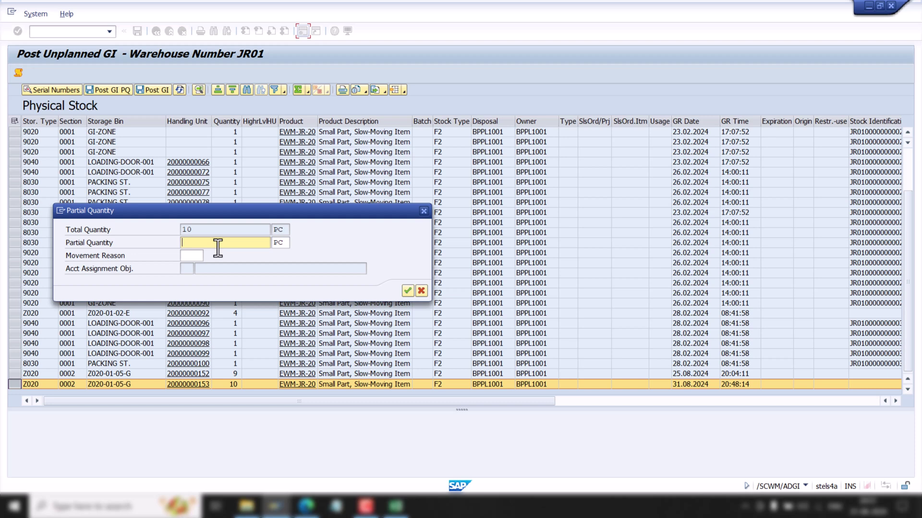
pyautogui.write('5')
pyautogui.click(403, 291)
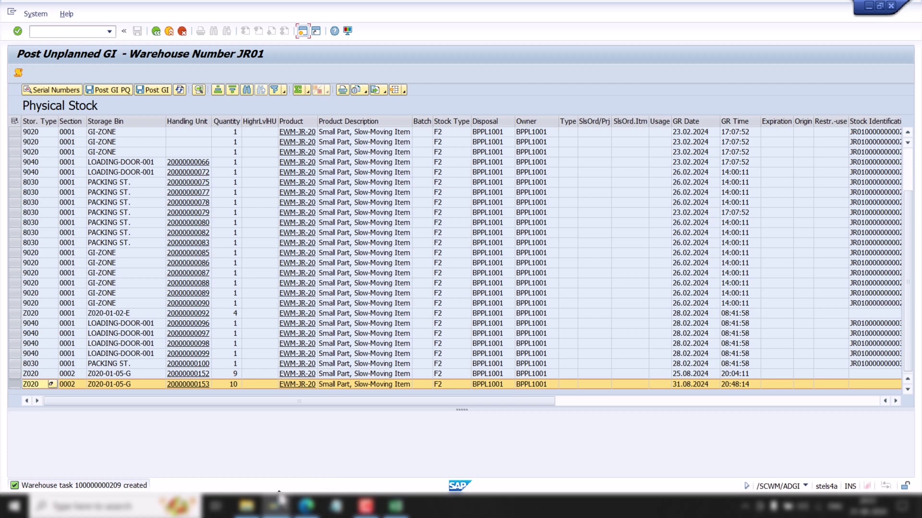
# Switch to the Warehouse Management Monitor and refresh the stock overview to check the stock after the partial goods issue
pyautogui.click(282, 507)
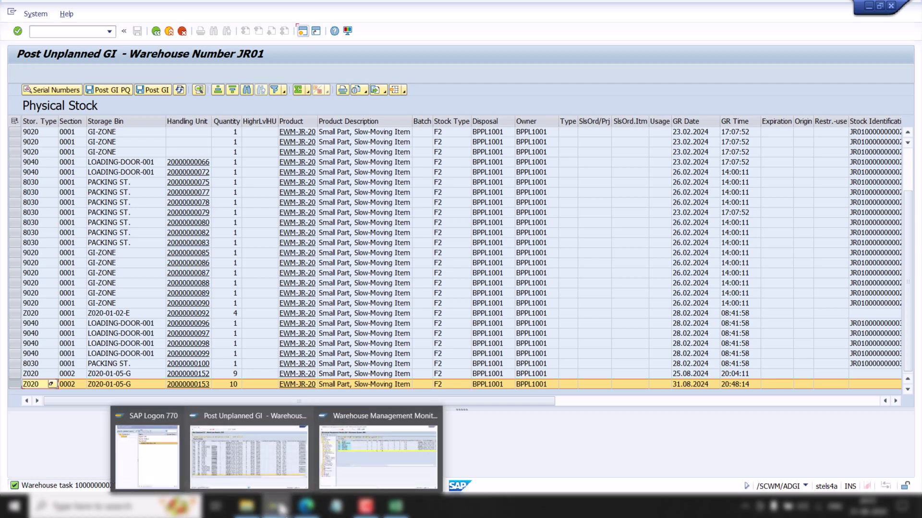
pyautogui.click(386, 463)
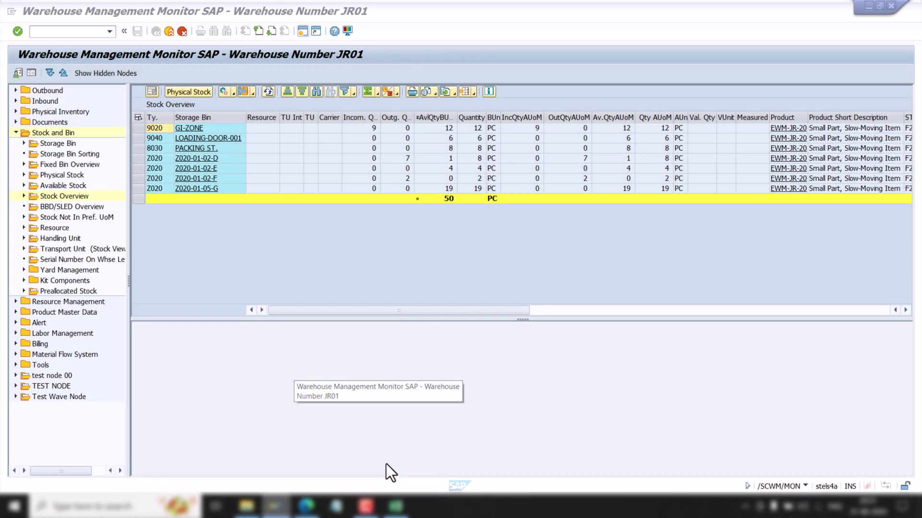
pyautogui.click(271, 92)
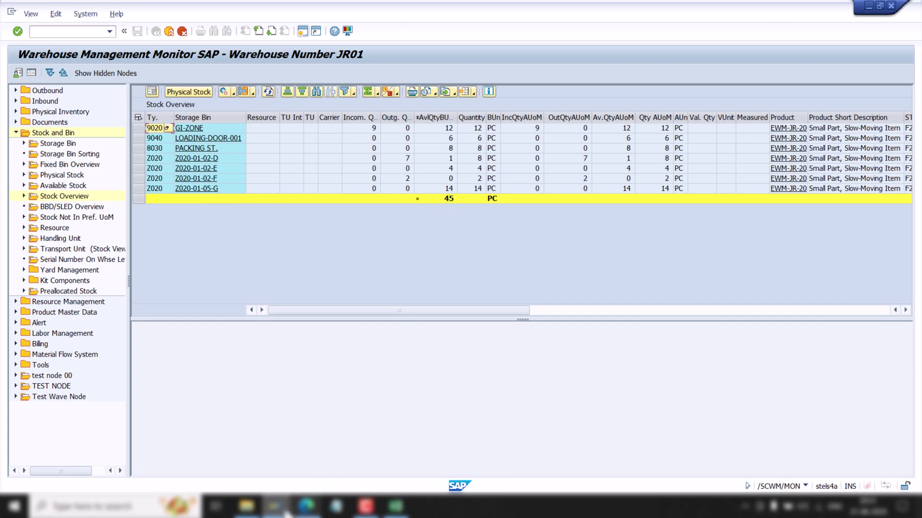
# Return to the Post Unplanned GI session and exit the transaction to SAP Easy Access
pyautogui.moveTo(281, 514)
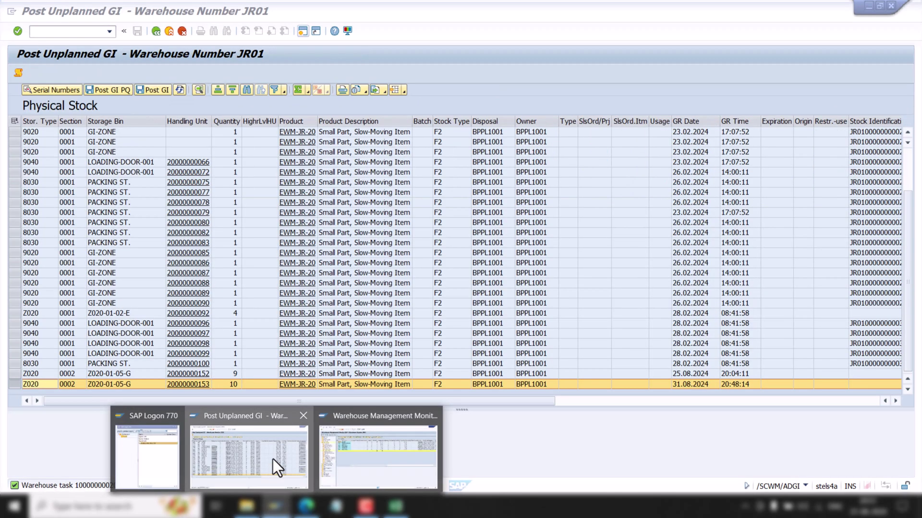
pyautogui.click(272, 459)
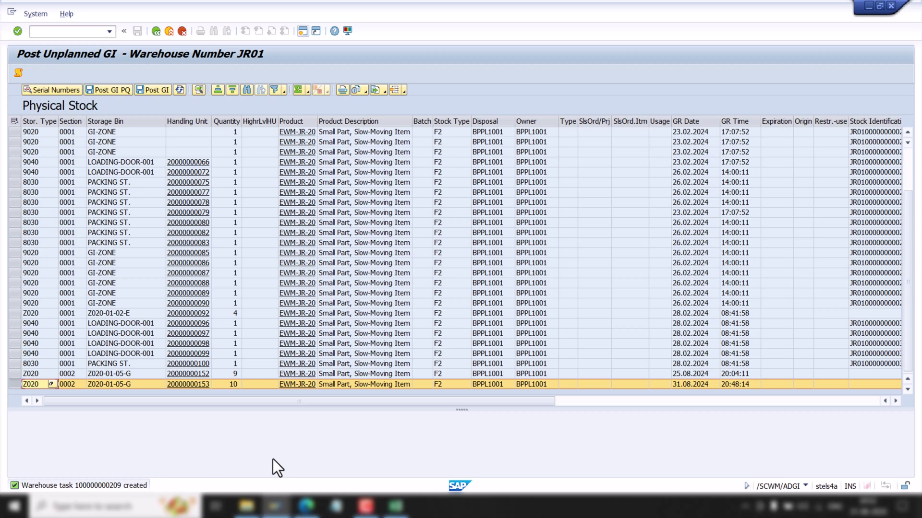
pyautogui.hotkey('shift', 'F3')
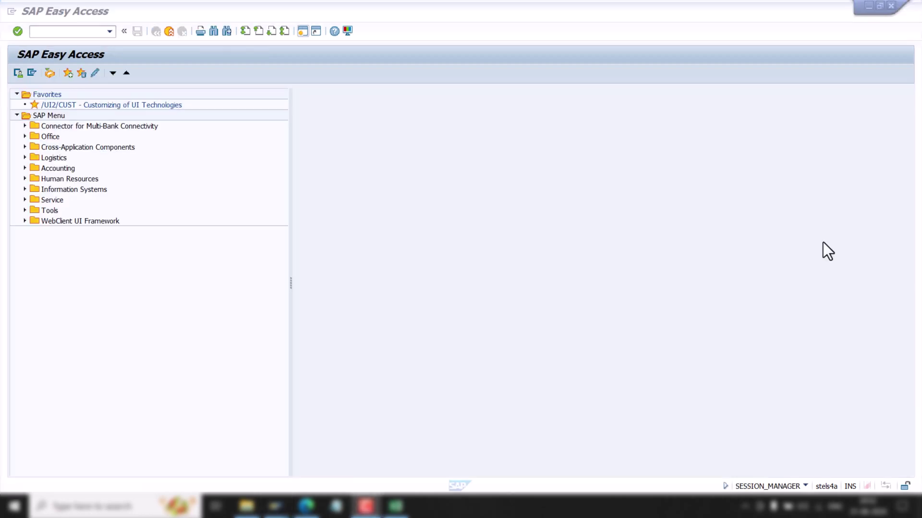